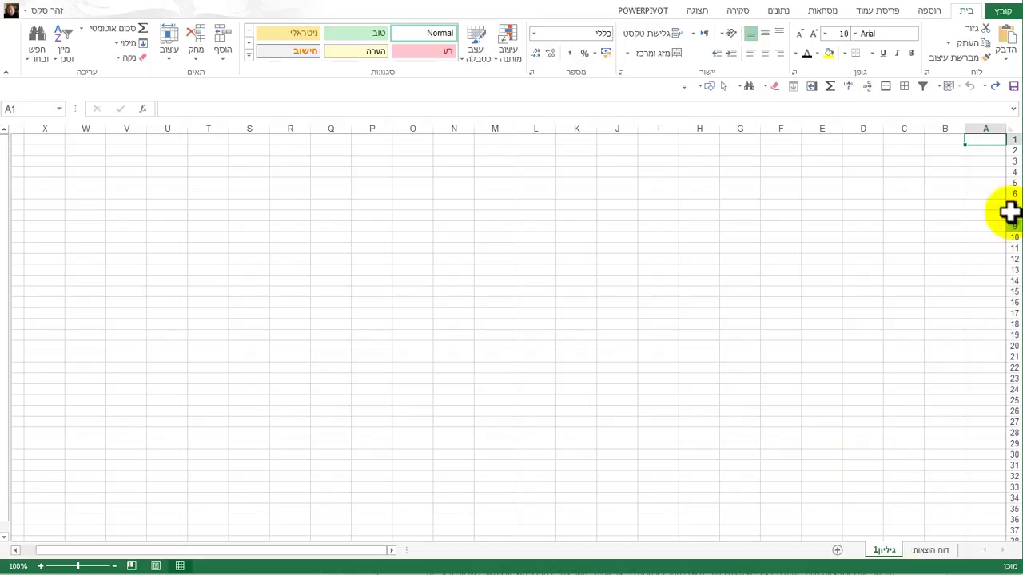
Switch the ribbon to the Insert tab to show the insertion commands.
click(929, 13)
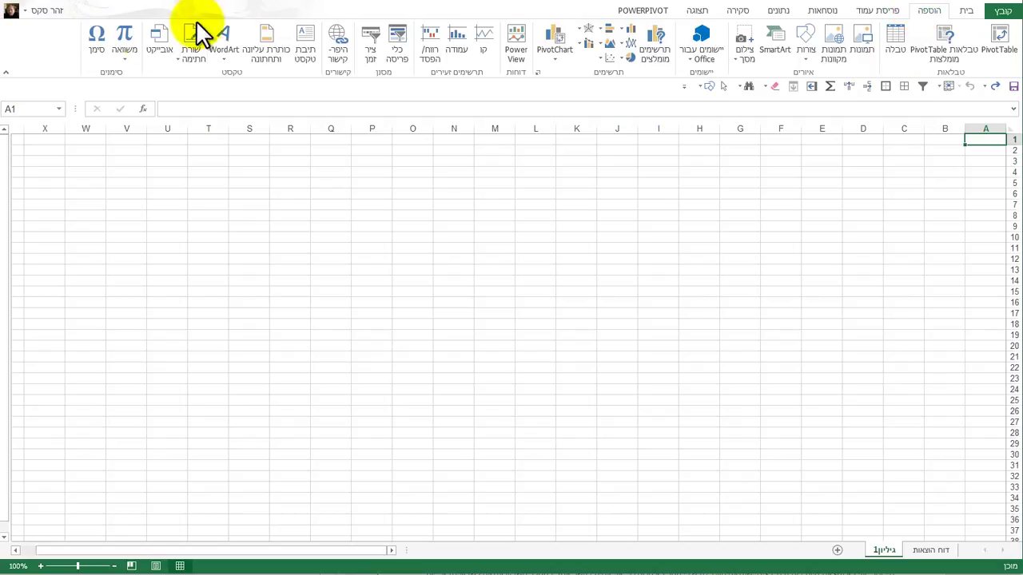
Pin the Equation command to the Quick Access Toolbar and open its built-in equation gallery.
click(128, 54)
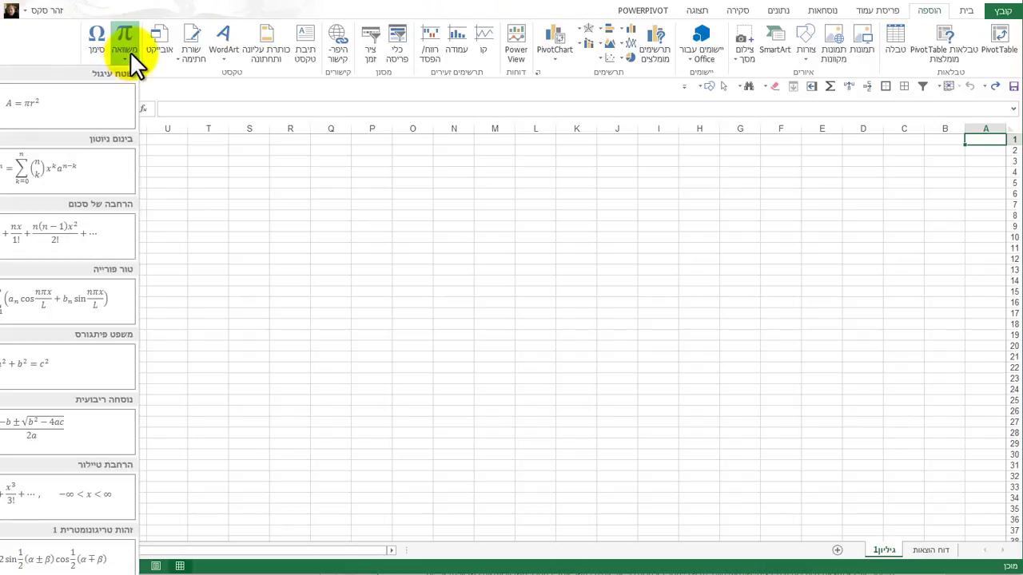
click(178, 99)
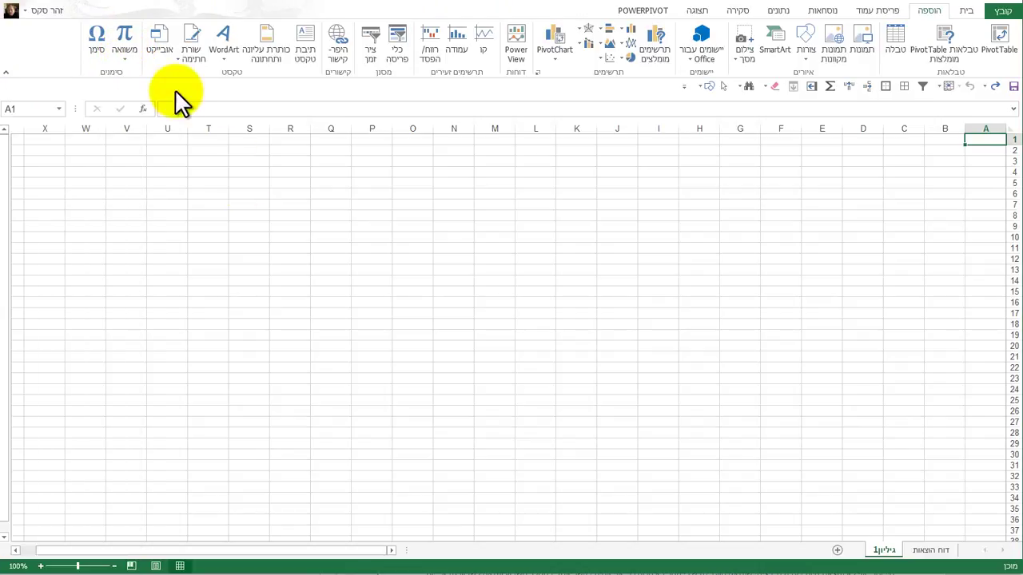
right_click(124, 32)
click(97, 42)
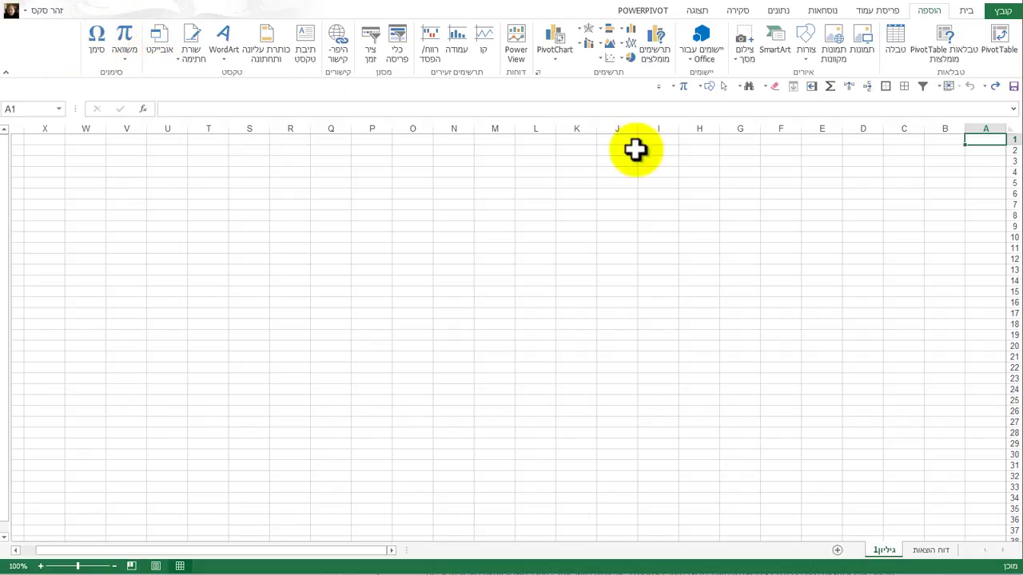
click(678, 86)
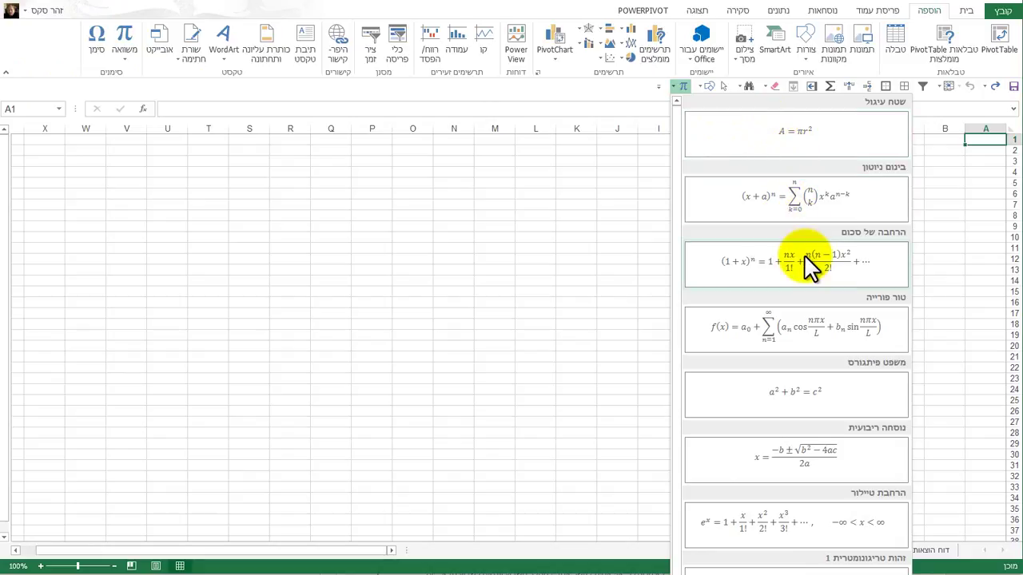
Insert the Pythagorean theorem a² + b² = c², delete it, then undo to restore it.
click(809, 394)
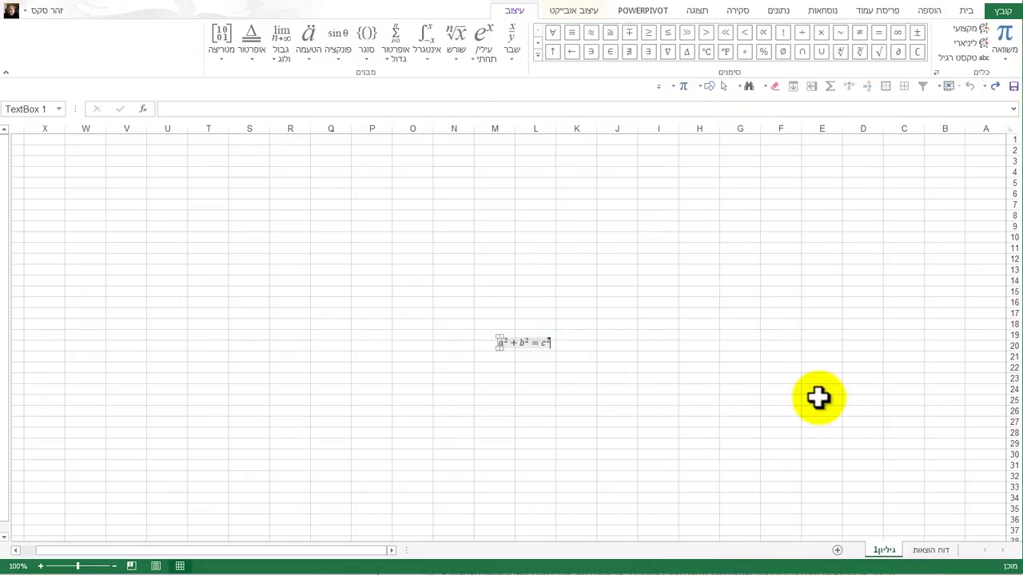
key(Escape)
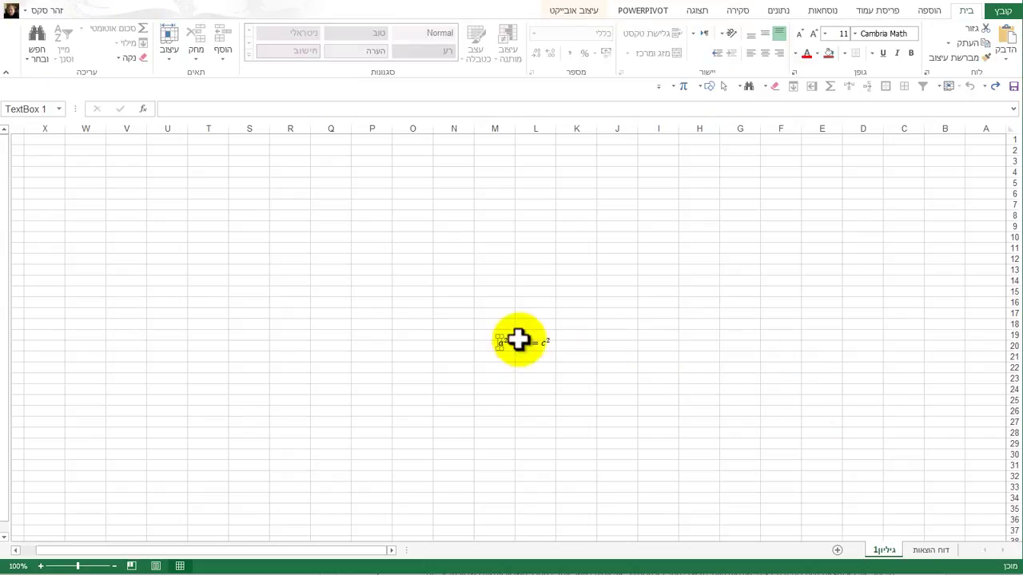
key(Delete)
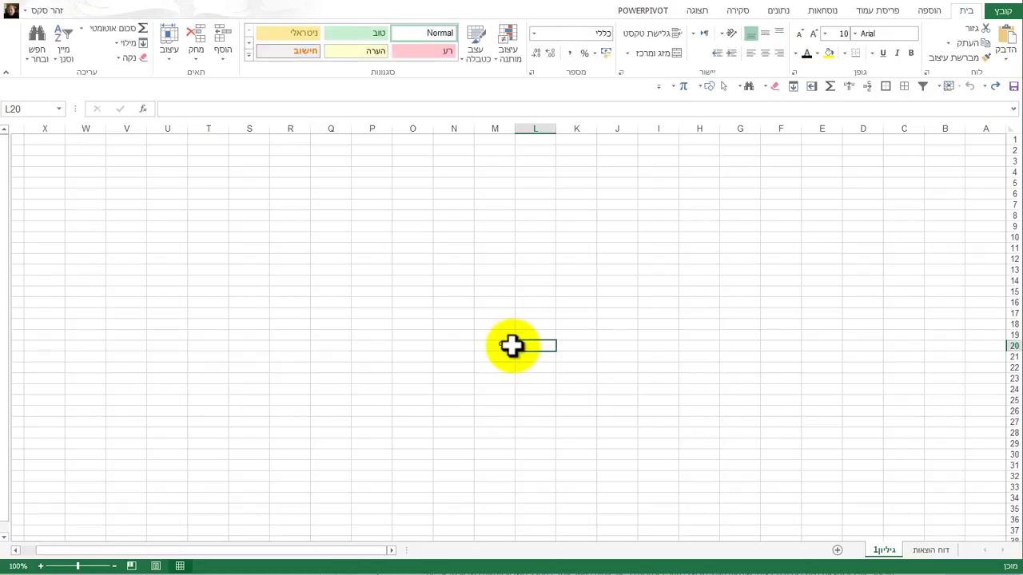
key(ctrl+z)
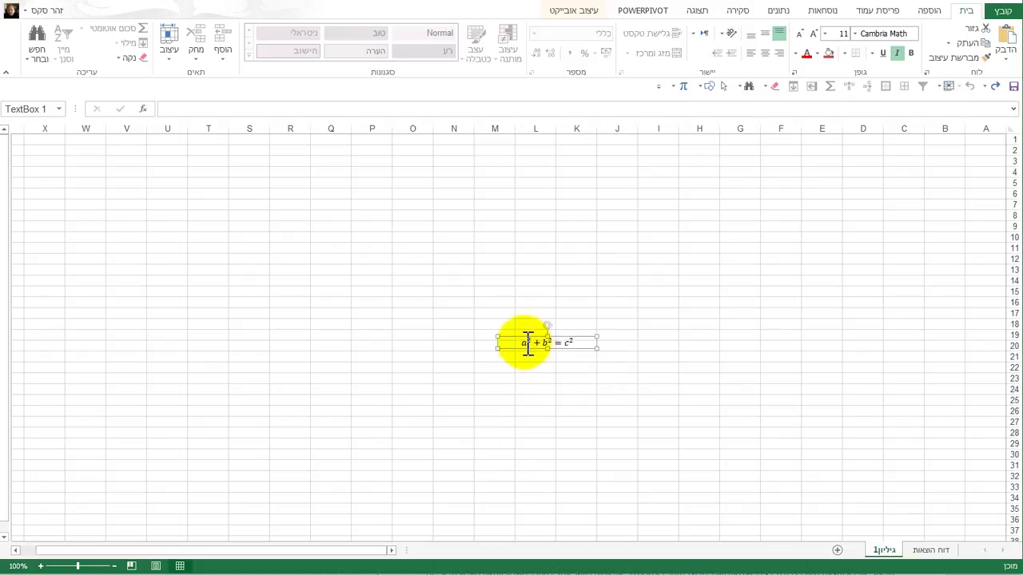
Move the equation up to row 6 and replace a and b with 50 and 33.
drag(531, 346, 564, 186)
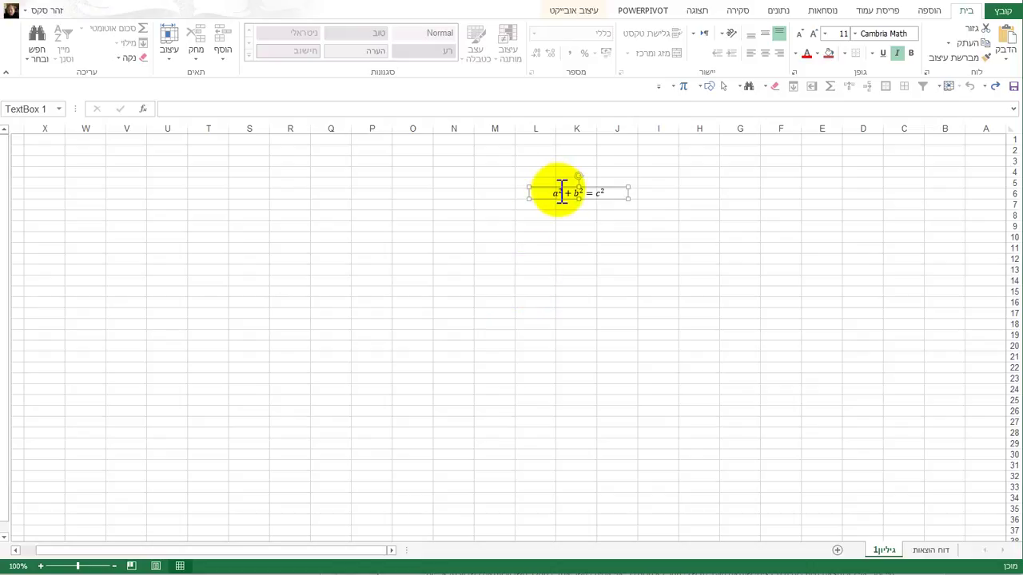
click(561, 192)
key(shift+Right)
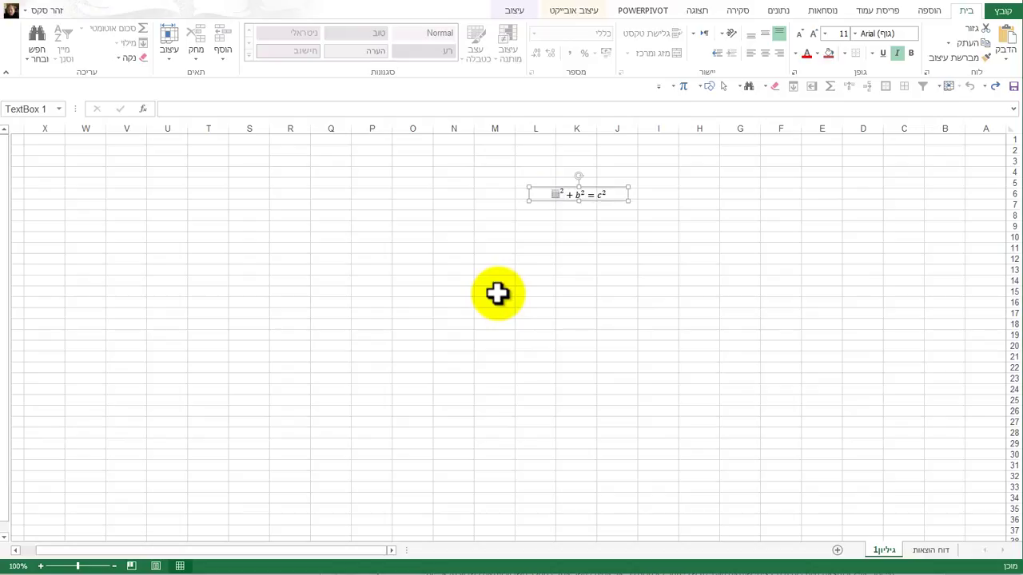
text(50)
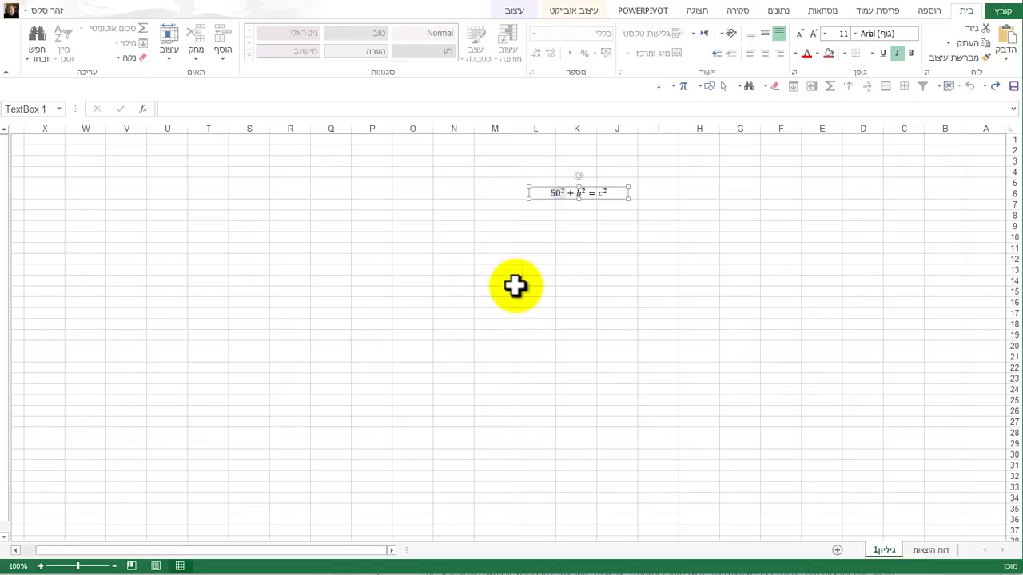
double_click(582, 194)
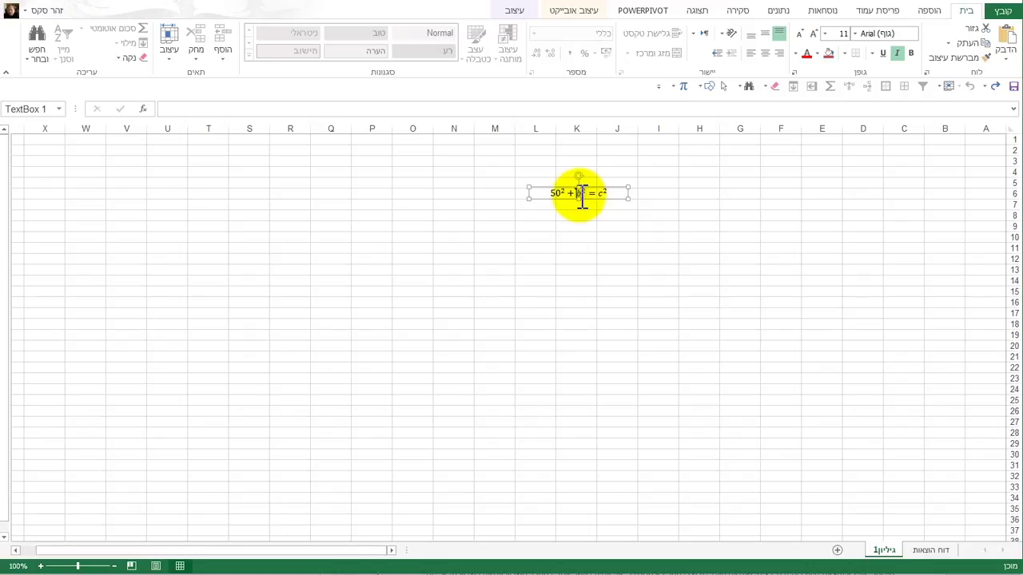
click(584, 195)
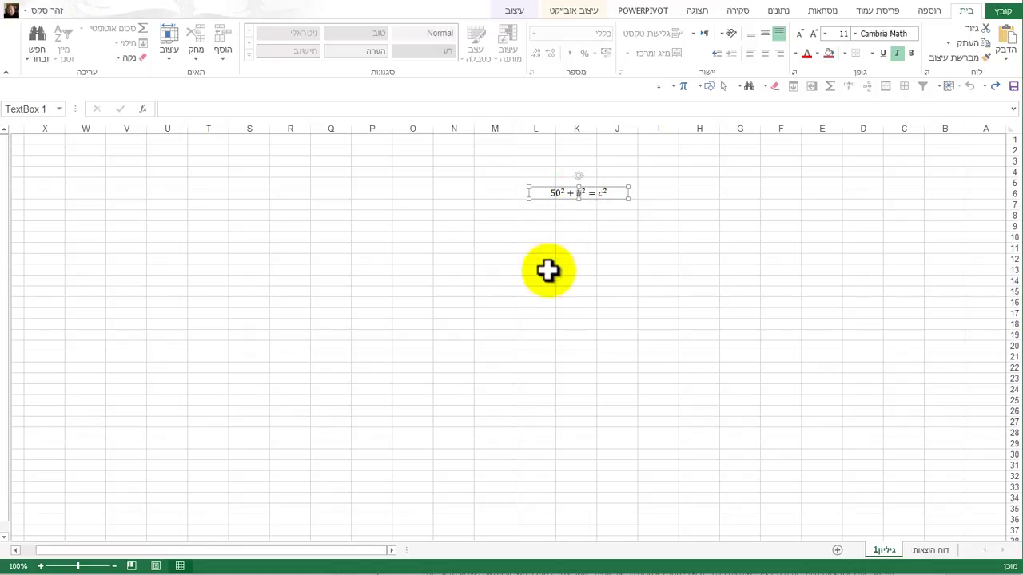
text(33)
click(588, 290)
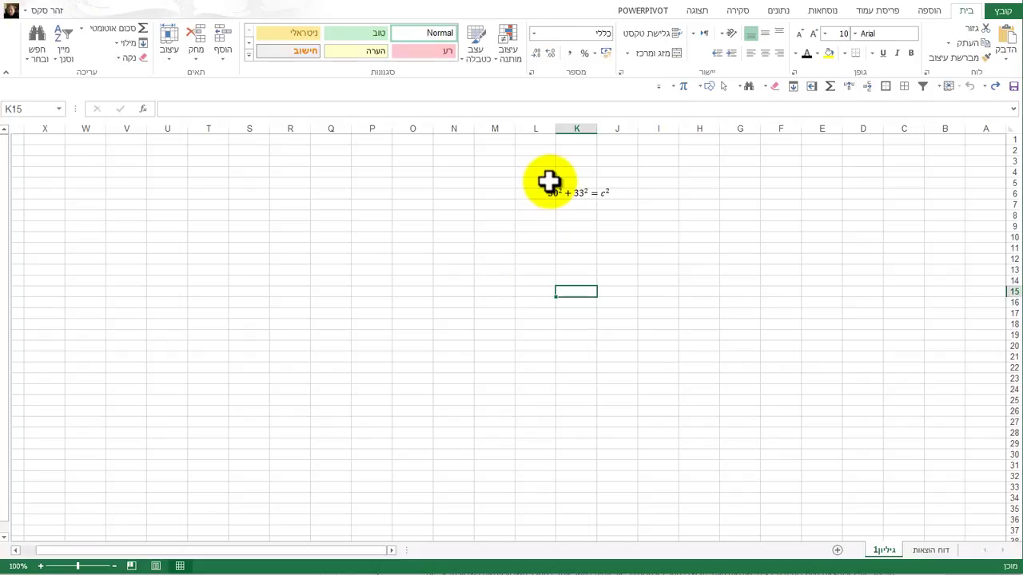
Insert a blank equation from cell K11 and open the Integral templates.
click(580, 244)
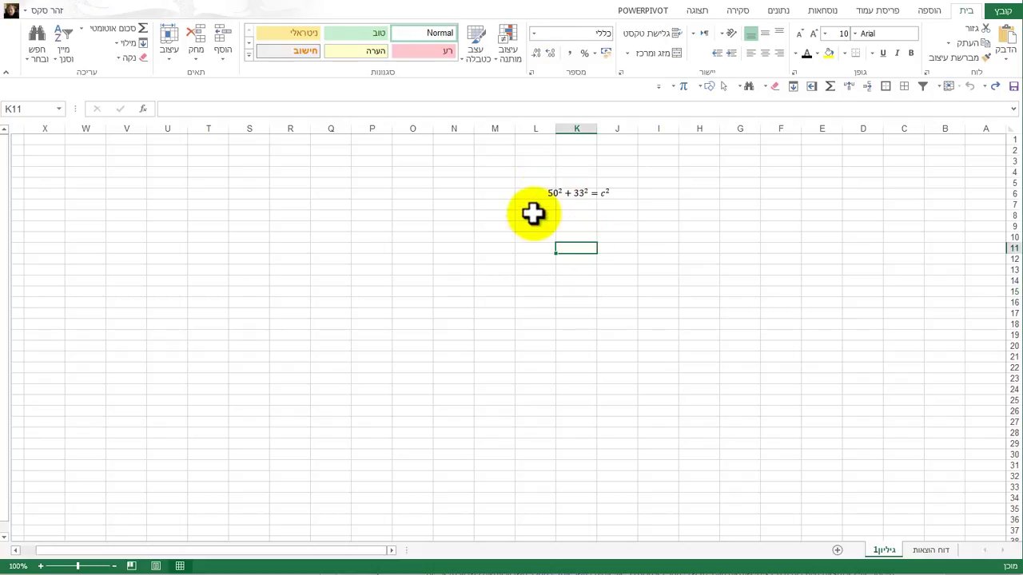
click(684, 88)
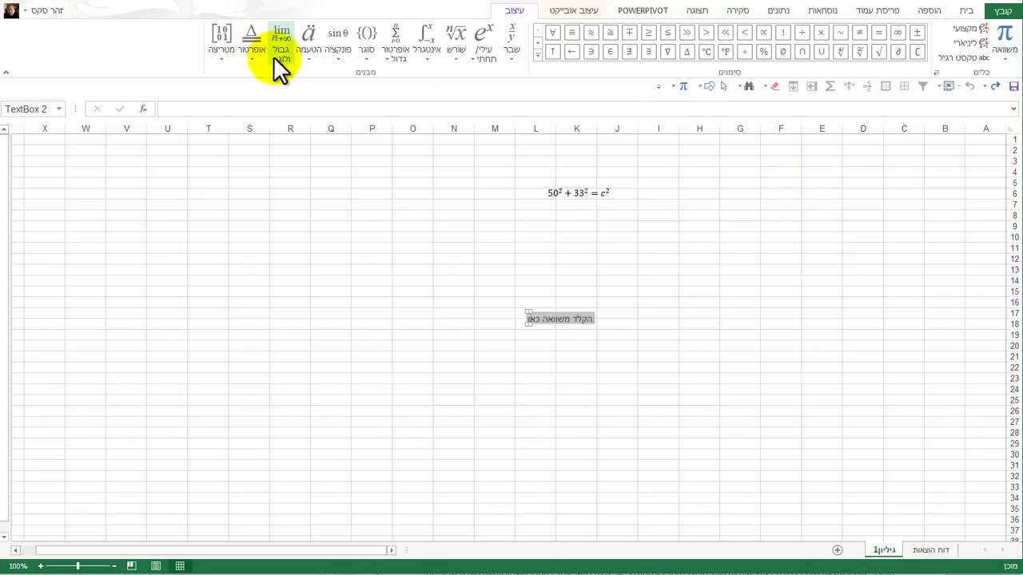
click(421, 50)
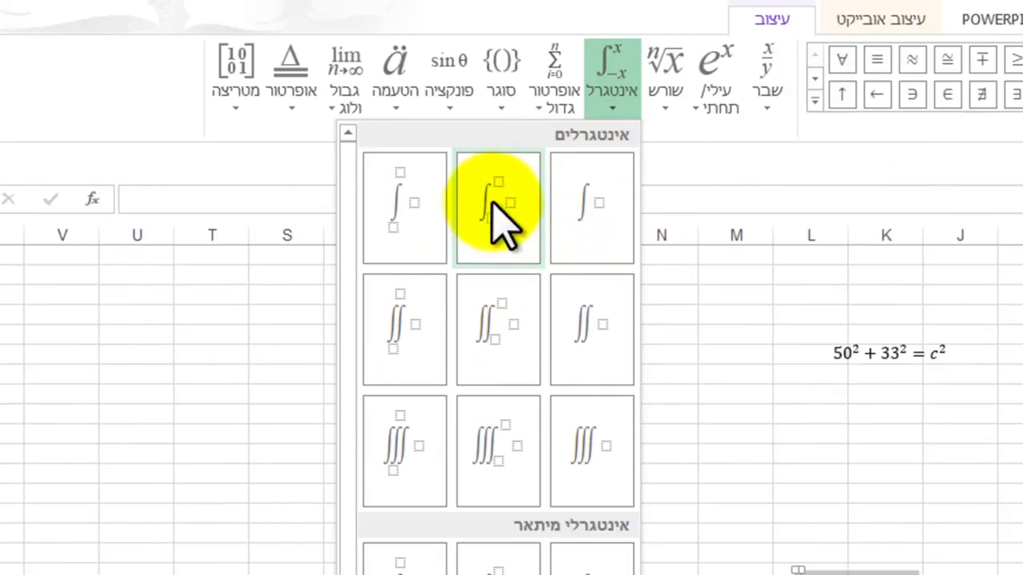
Close the integral templates and return to editing the integral equation's placeholders.
key(Escape)
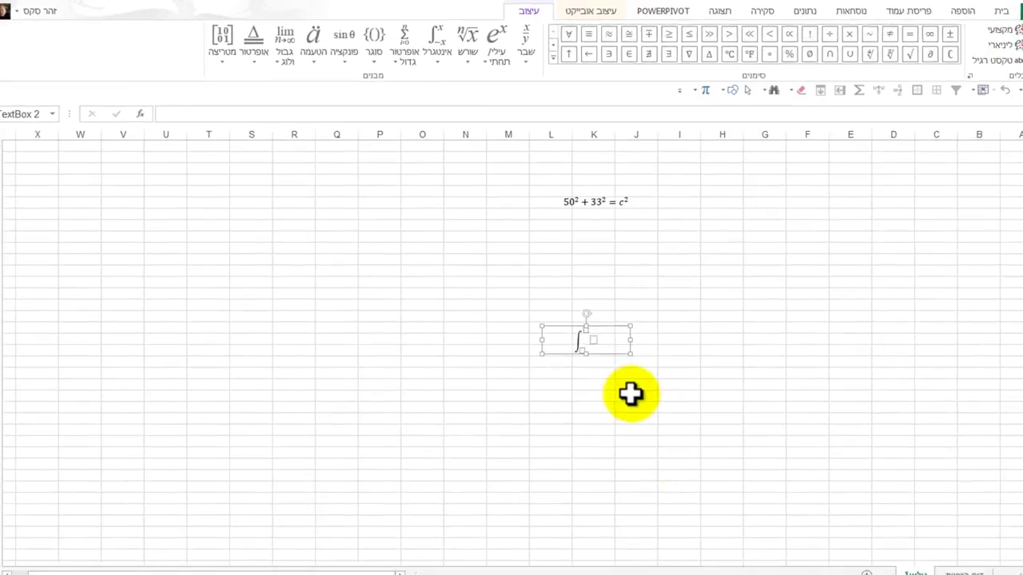
click(589, 344)
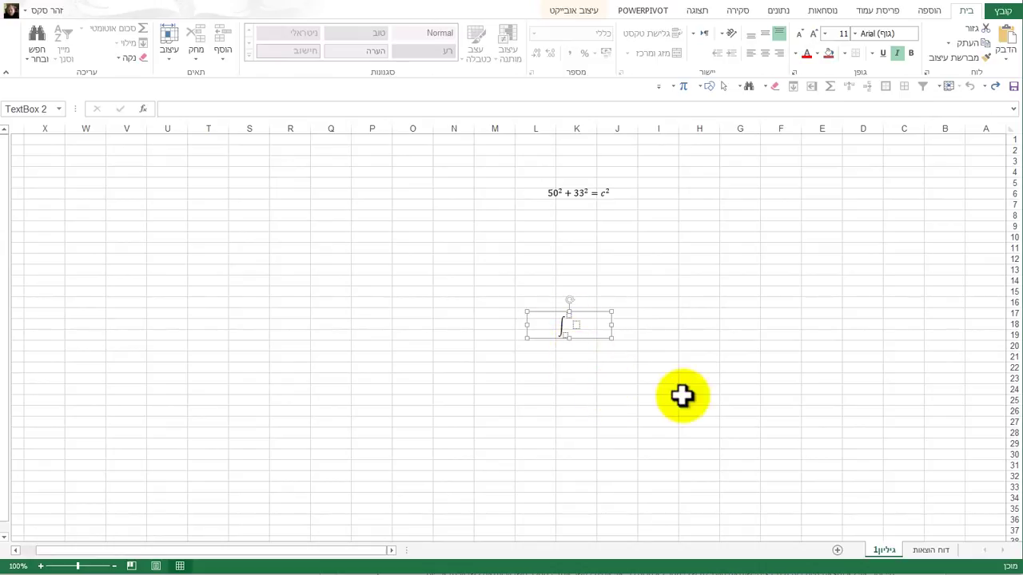
key(Tab)
key(Tab)
key(Tab)
key(Tab)
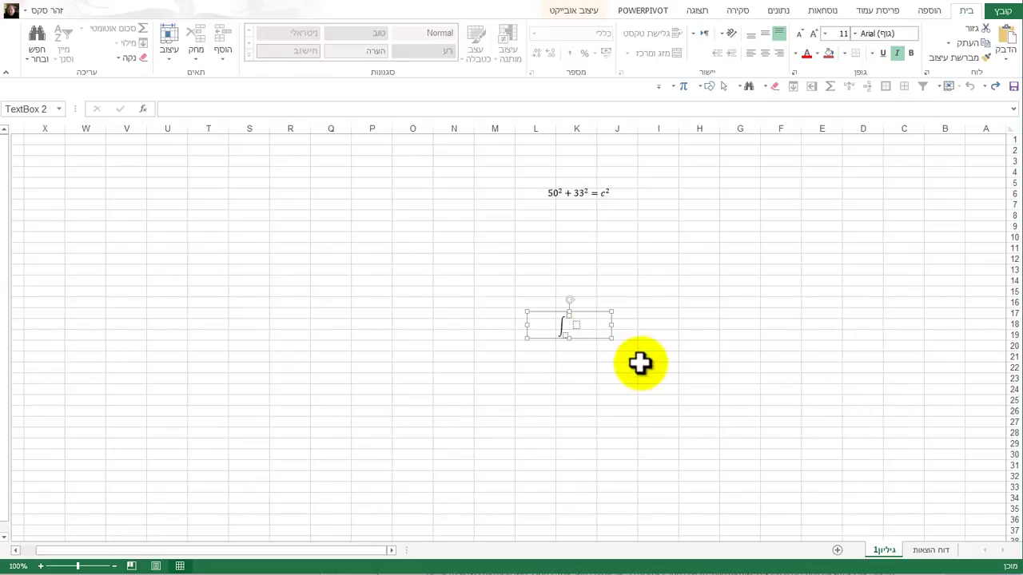
click(568, 313)
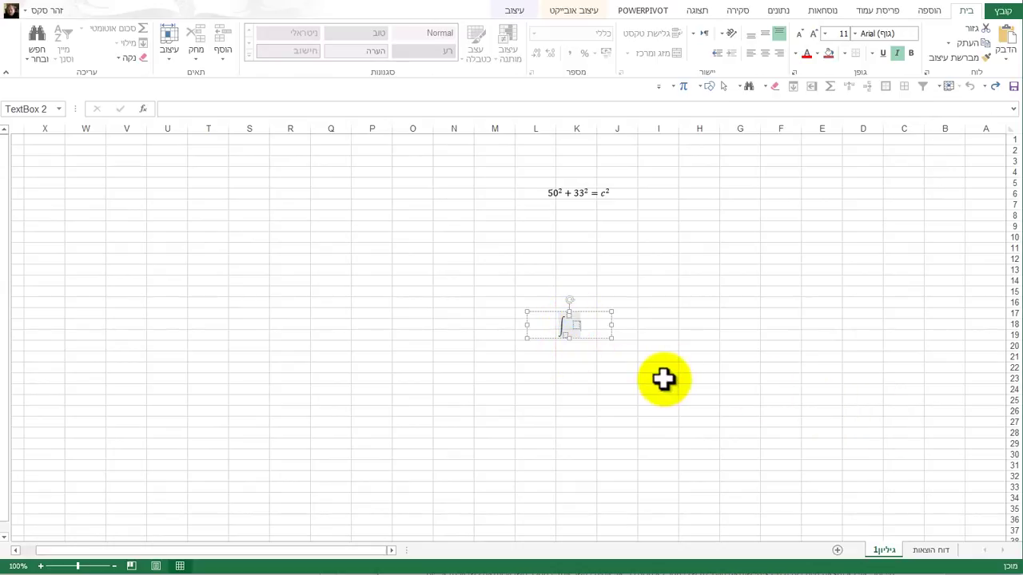
key(Escape)
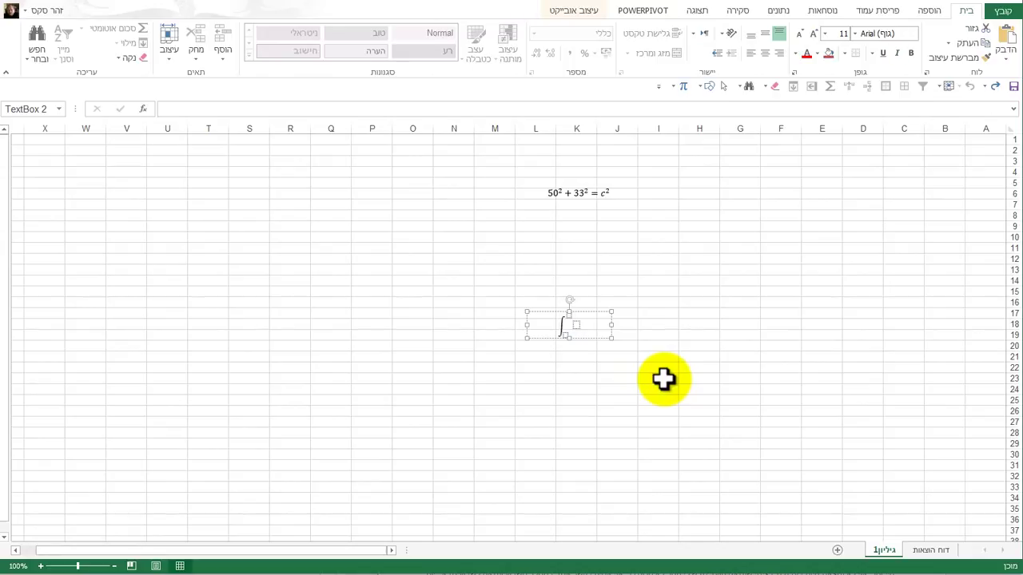
key(Left)
Fill the integral's limit placeholders by typing 0 and 2, with 2 as upper limit.
key(Left)
key(Left)
key(Escape)
key(Left)
key(Right)
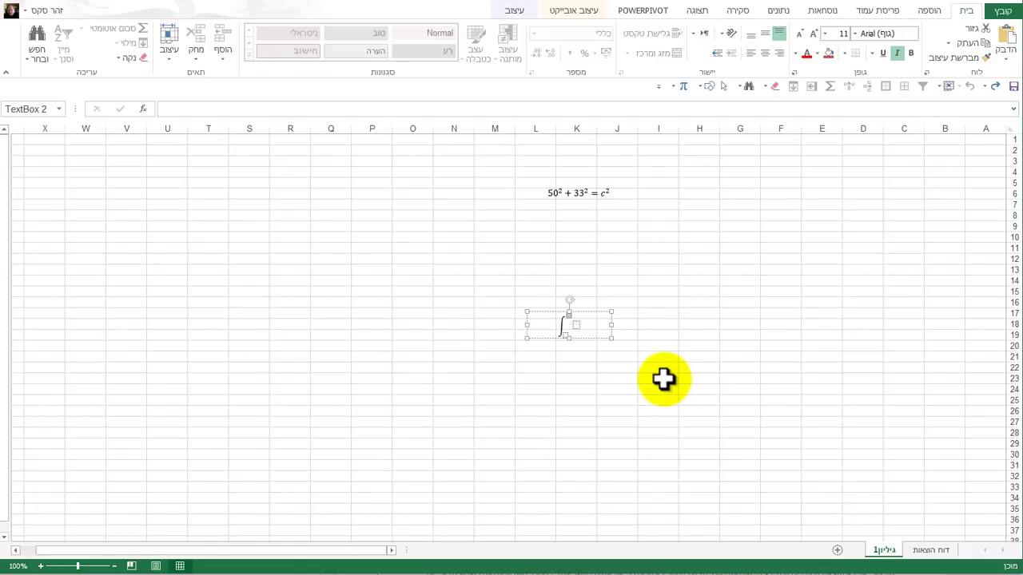
key(Right)
key(Right)
key(Left)
key(Right)
key(Left)
key(Left)
text(0)
key(Right)
text(2)
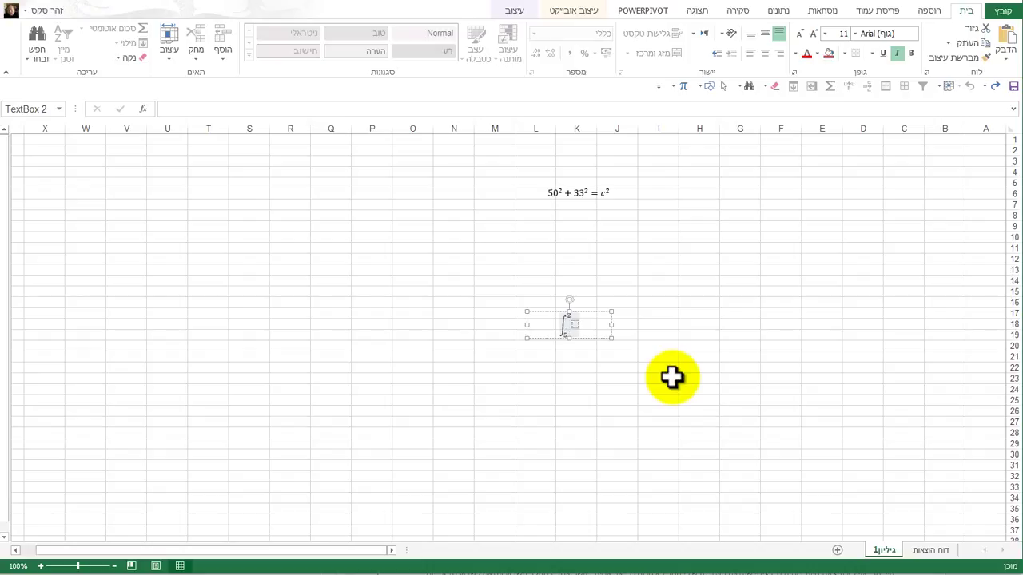
key(Left)
Enter the integrand 3x2 − 4y, correcting typos, and select the 2 after x.
click(574, 323)
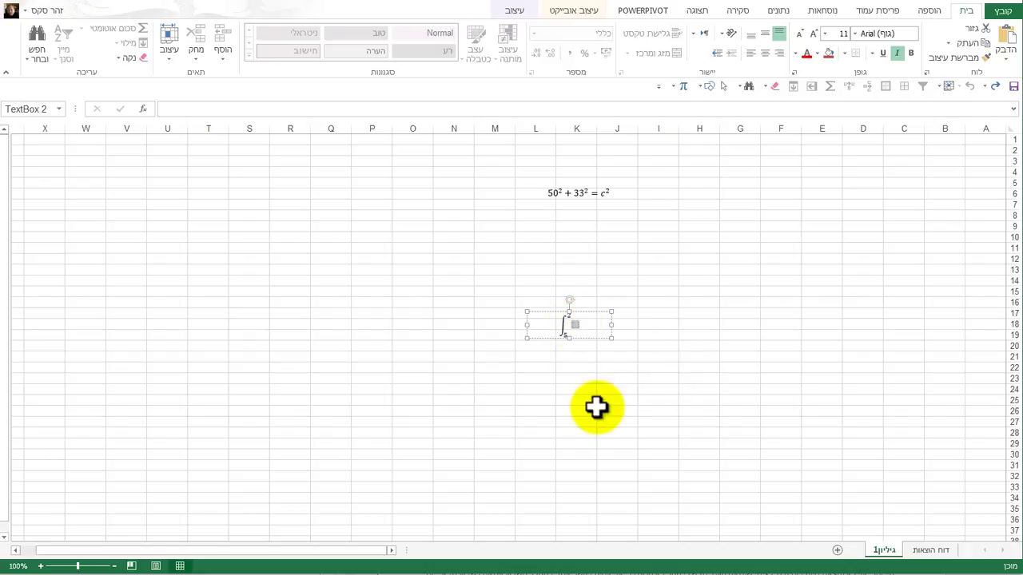
text(3)
text(0)
text(2)
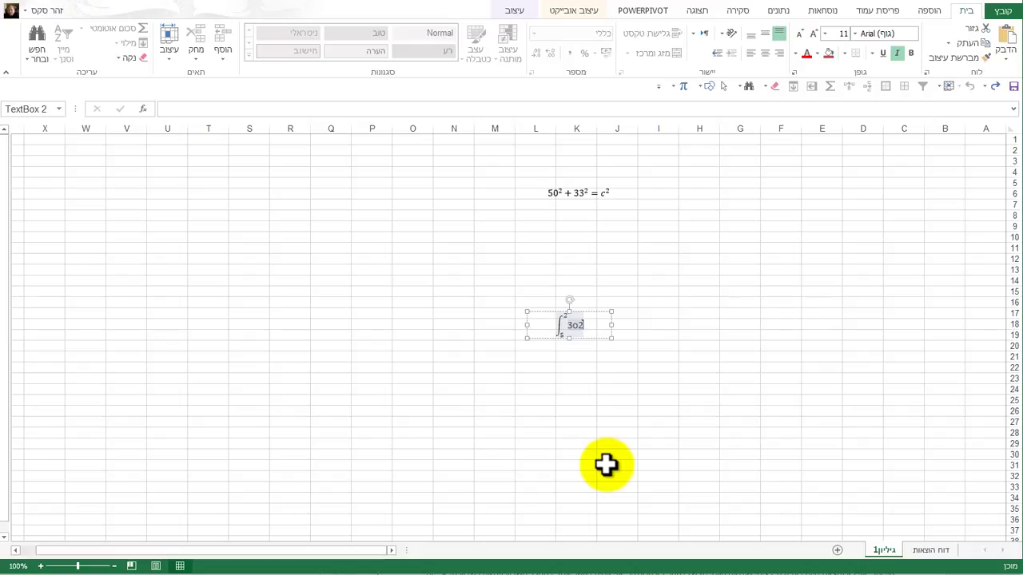
text(-)
text(4)
text(0)
key(BackSpace)
text(y)
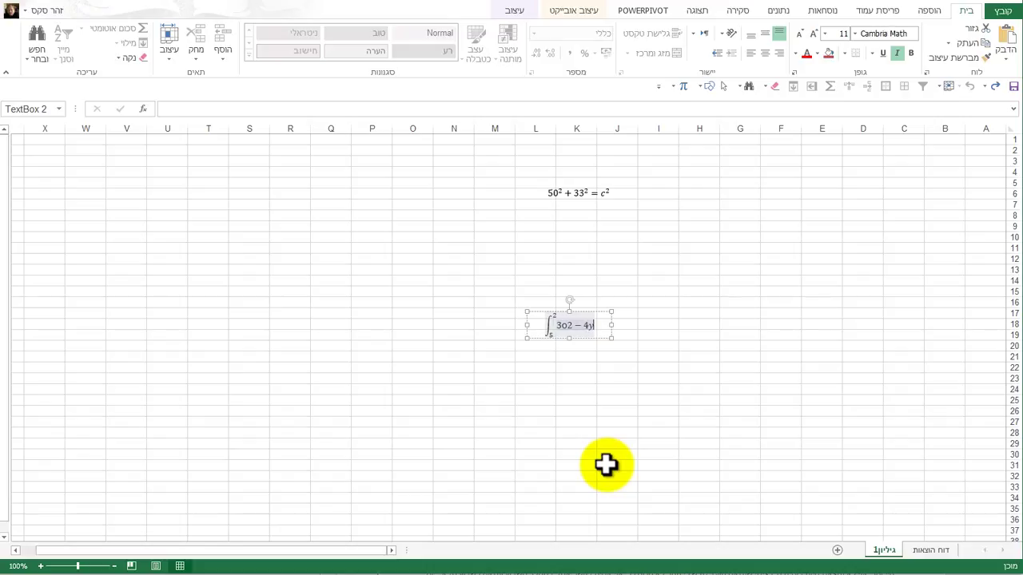
double_click(566, 326)
text(3x2)
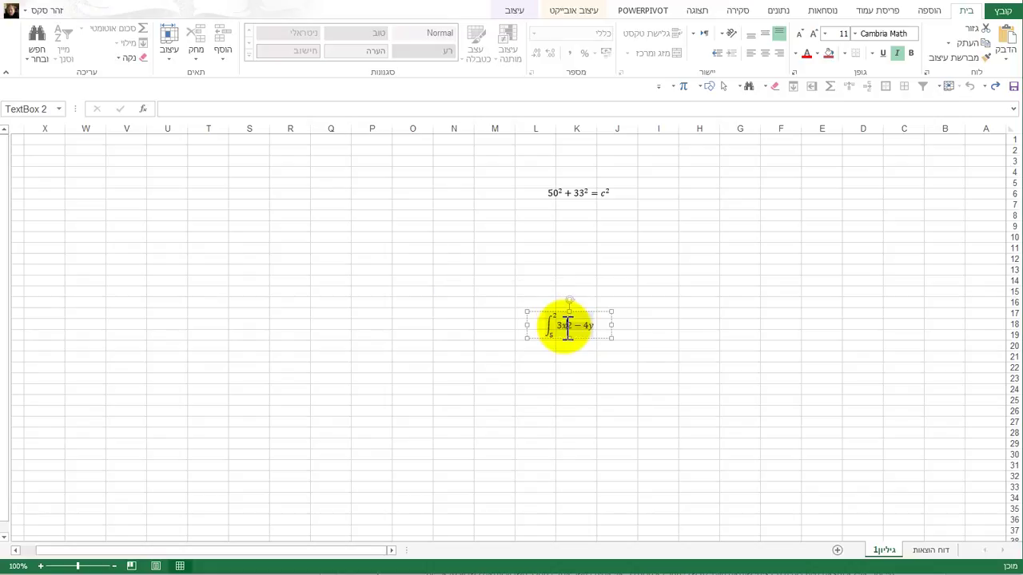
drag(568, 326, 575, 326)
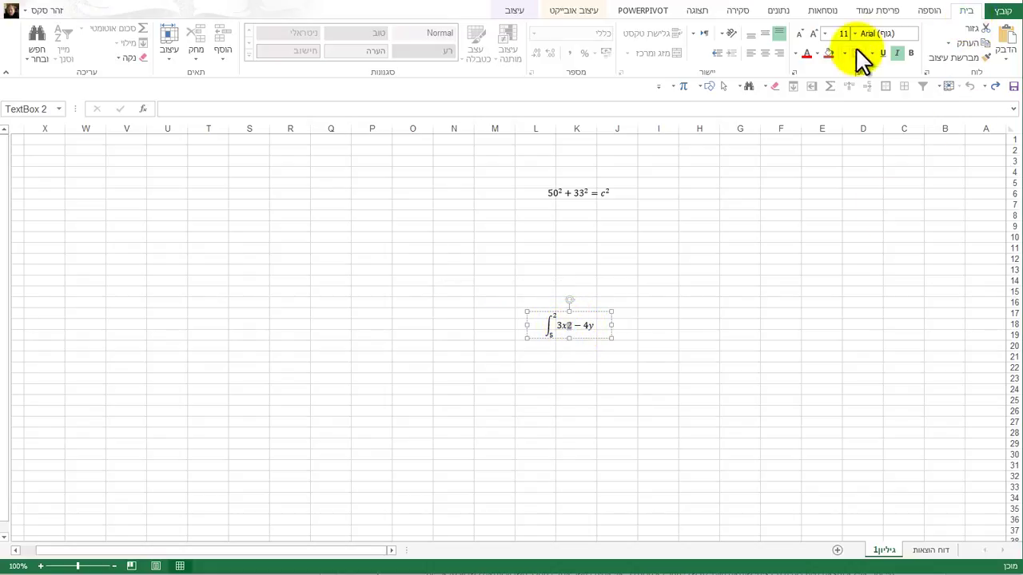
Make the 2 after x superscript so the integrand reads 3x² − 4y.
click(795, 73)
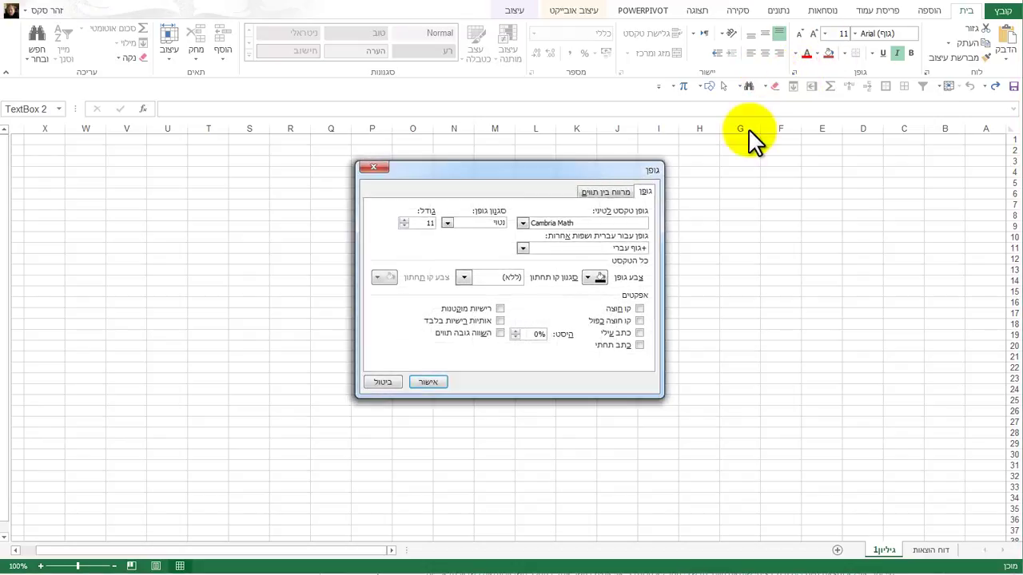
click(640, 333)
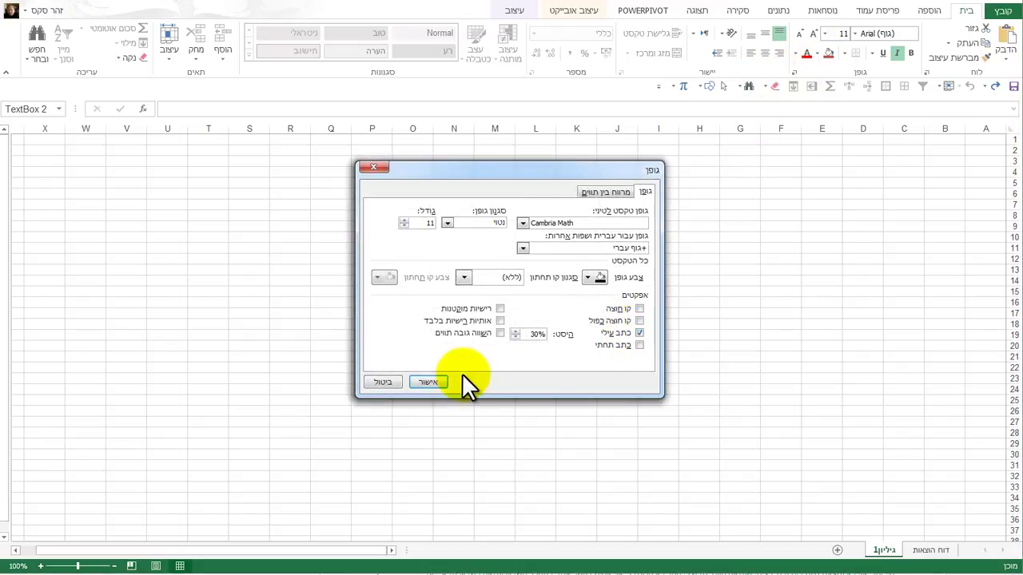
click(432, 382)
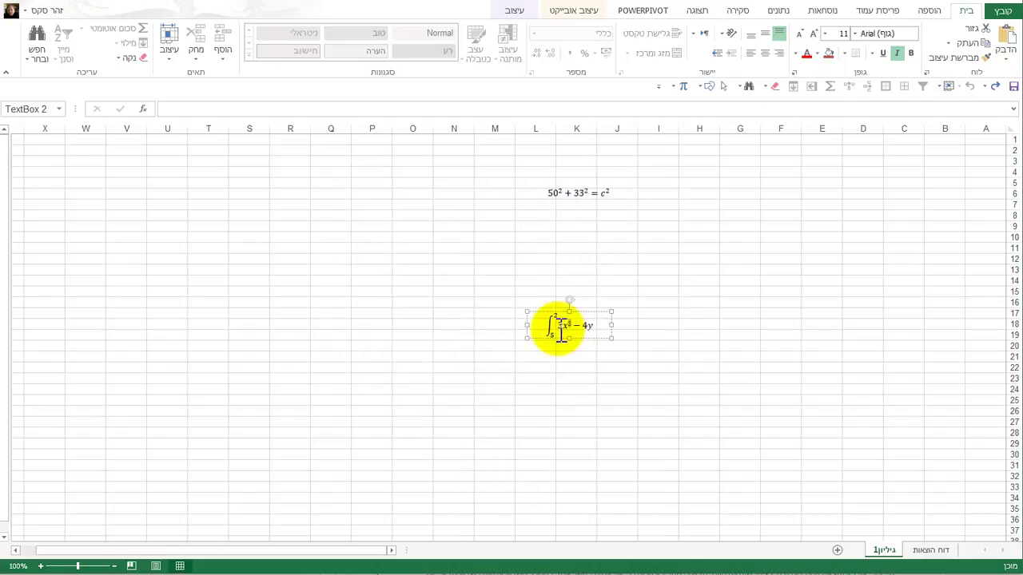
click(495, 367)
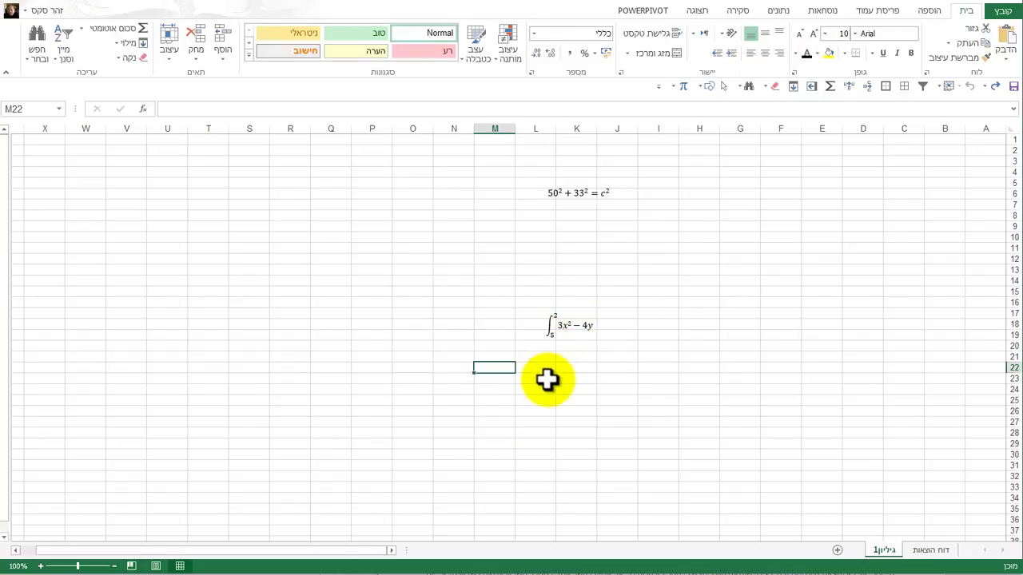
Add a new equation beside the integral and expand the full Basic Math symbol gallery.
click(703, 368)
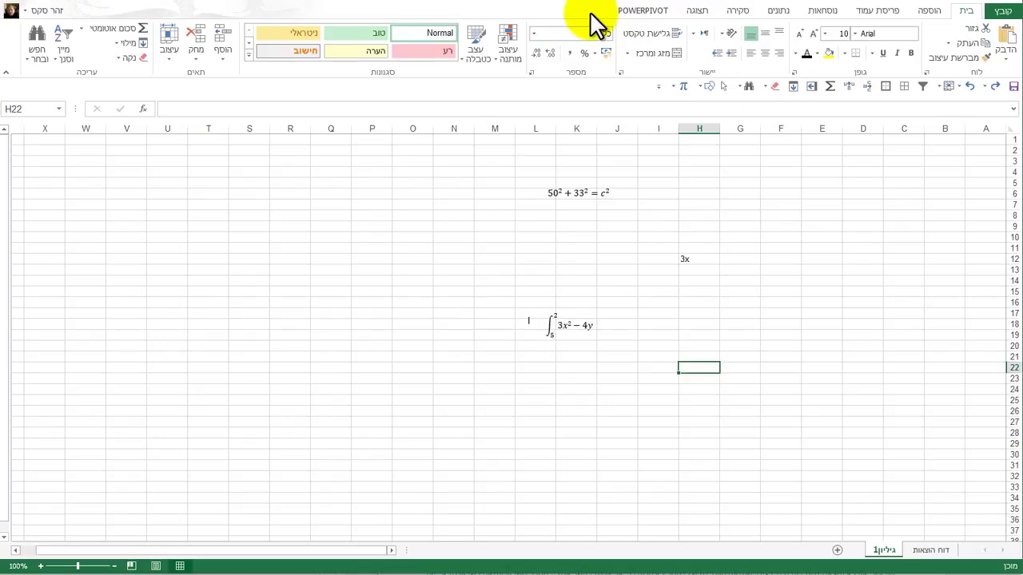
click(682, 83)
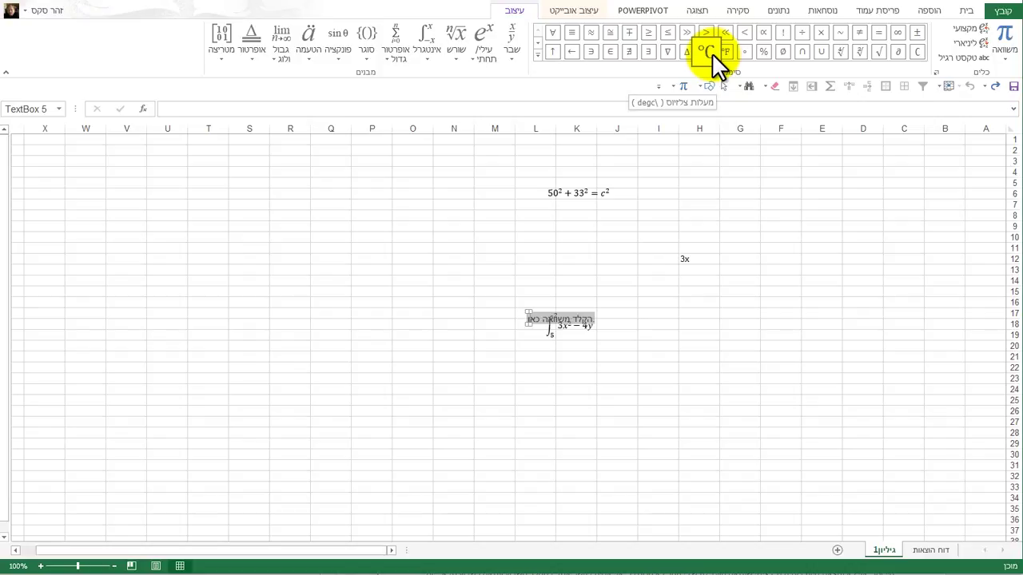
click(534, 55)
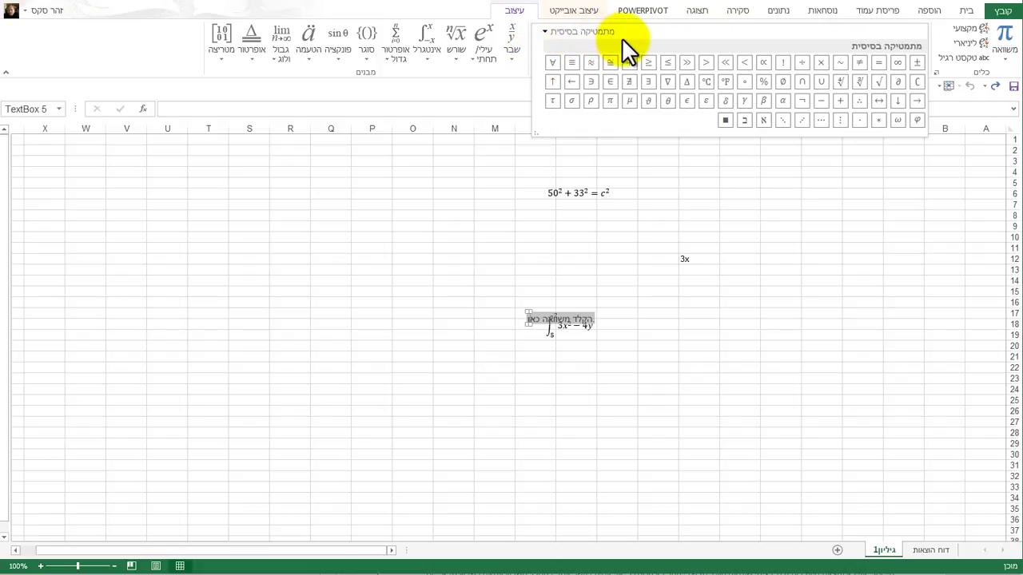
Switch the symbol gallery to Greek Letters, collapse it, and leave the equation at G14.
click(548, 32)
click(573, 63)
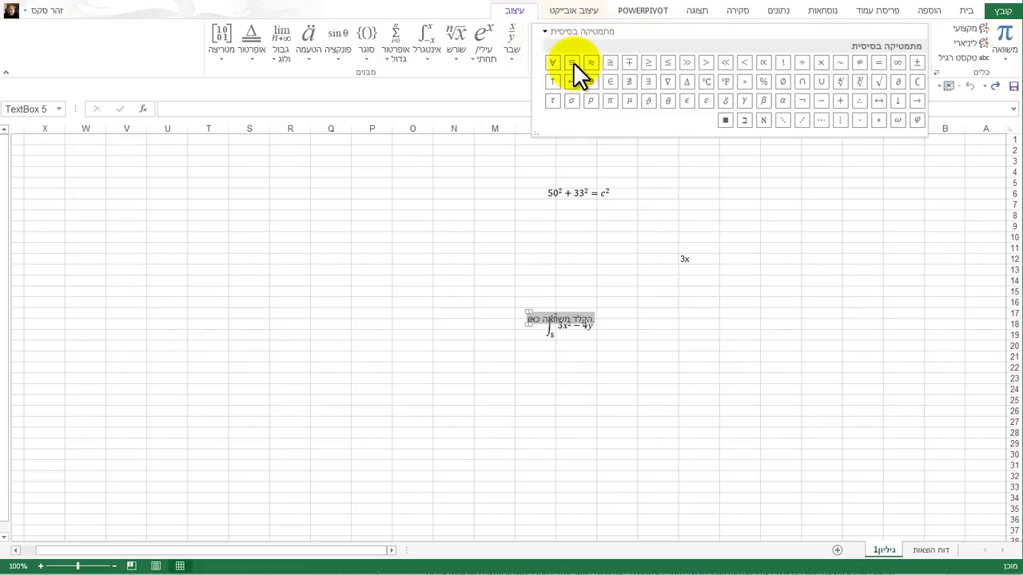
click(741, 326)
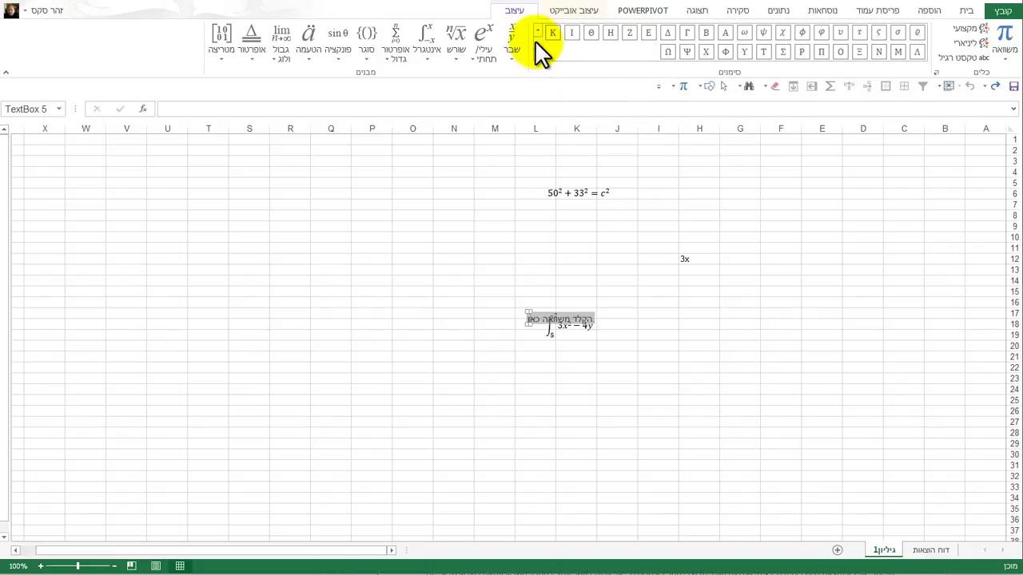
click(724, 281)
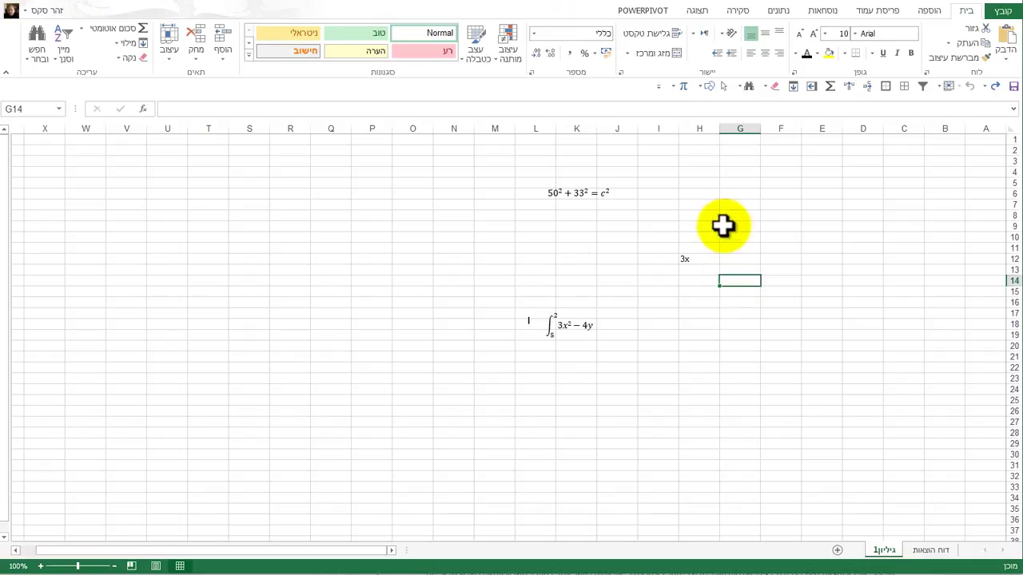
Insert a new equation and add the ≥ sign from the Basic Math symbol gallery.
click(683, 84)
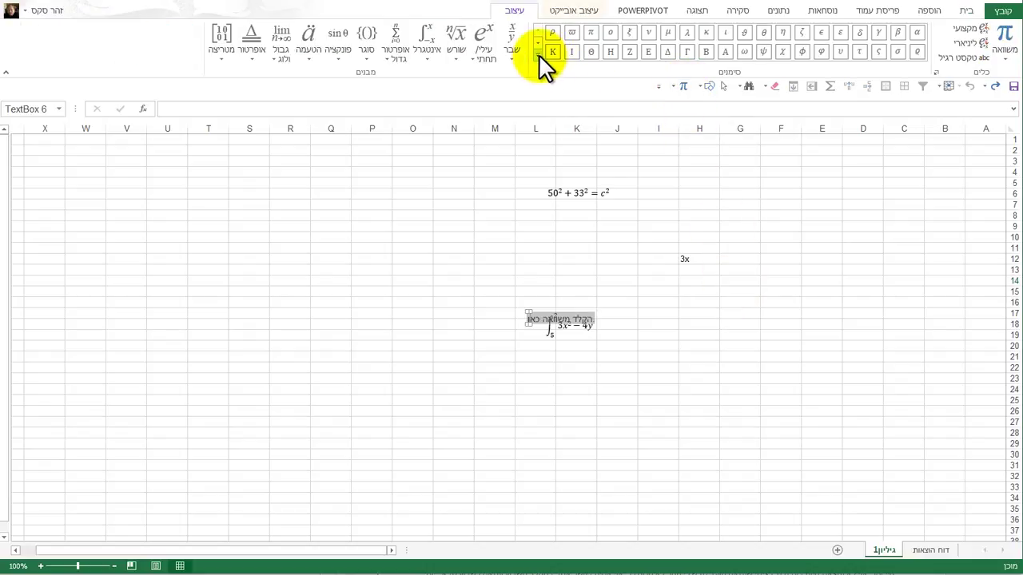
click(538, 53)
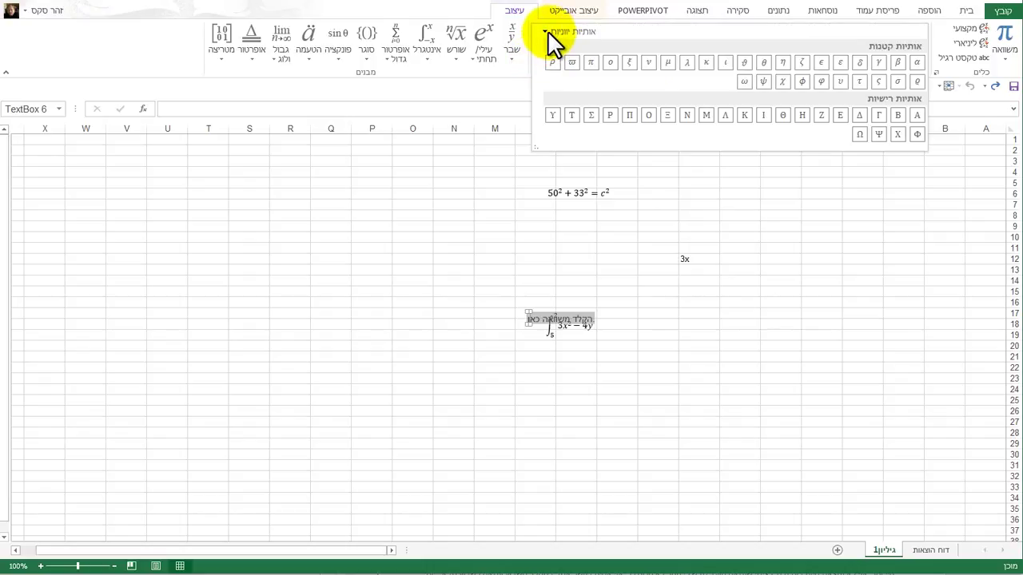
click(546, 31)
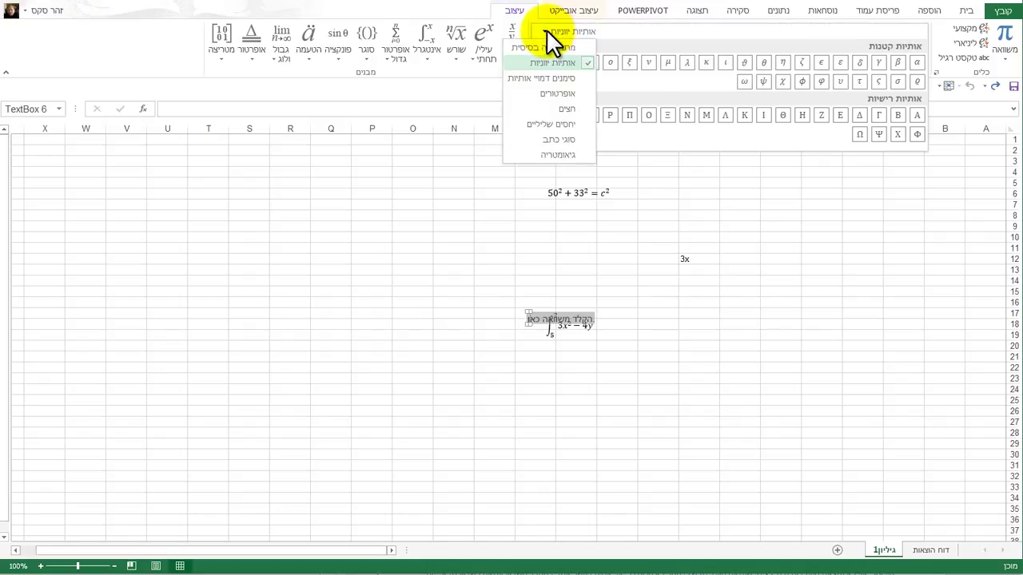
click(550, 46)
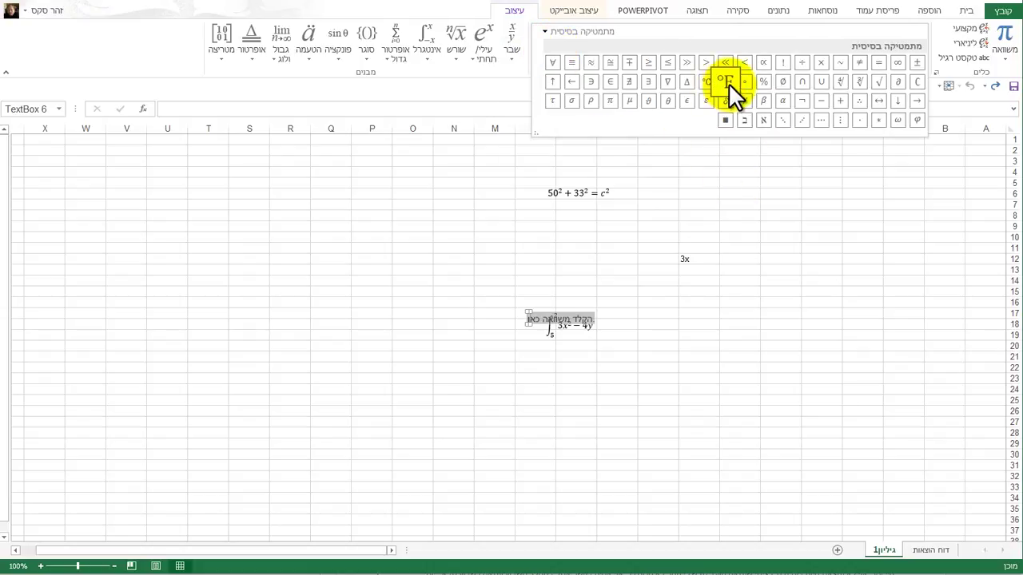
click(648, 63)
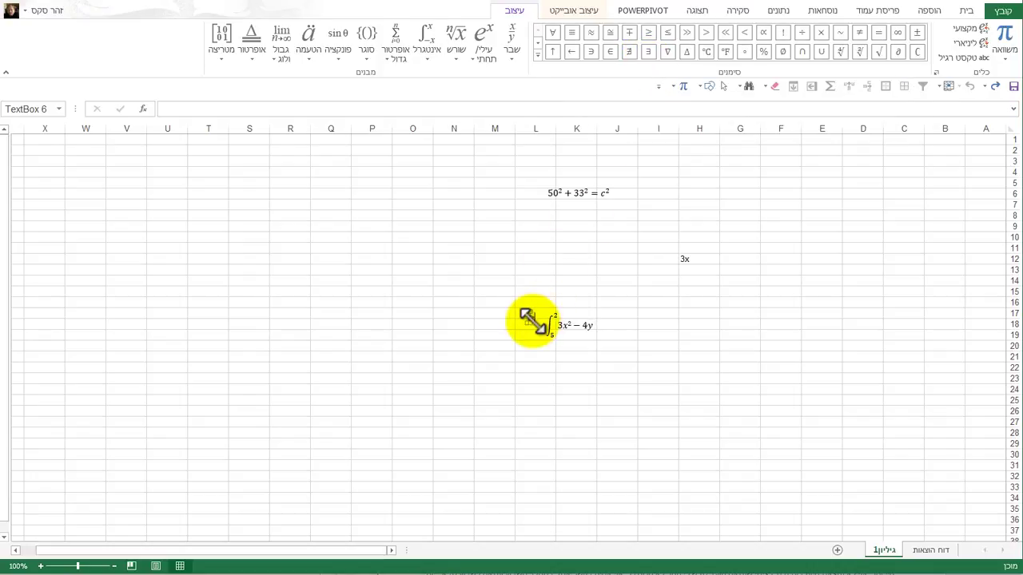
Move the ≥ equation box down to around row 22 and type 5 after the sign.
key(Escape)
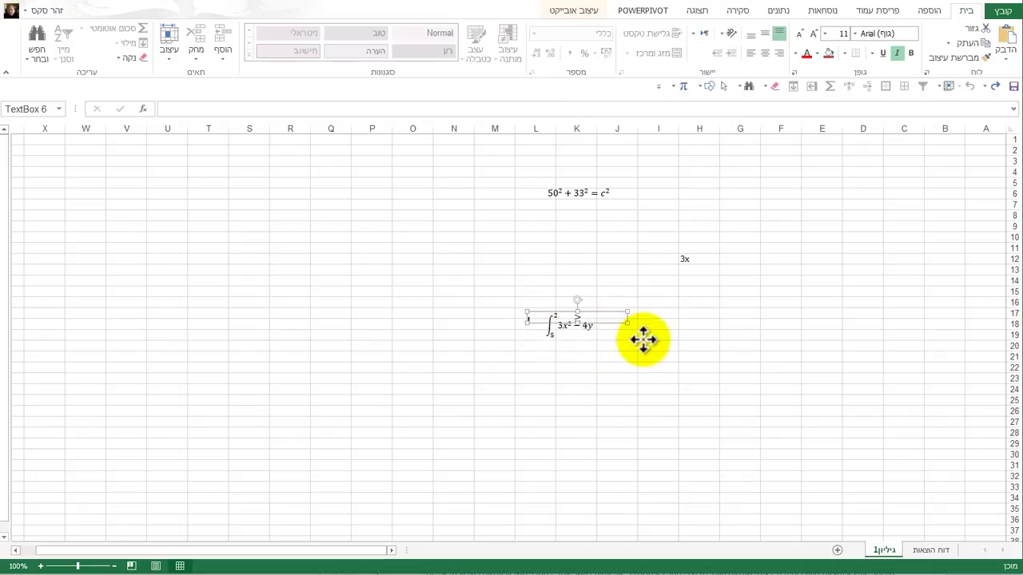
drag(616, 323, 770, 375)
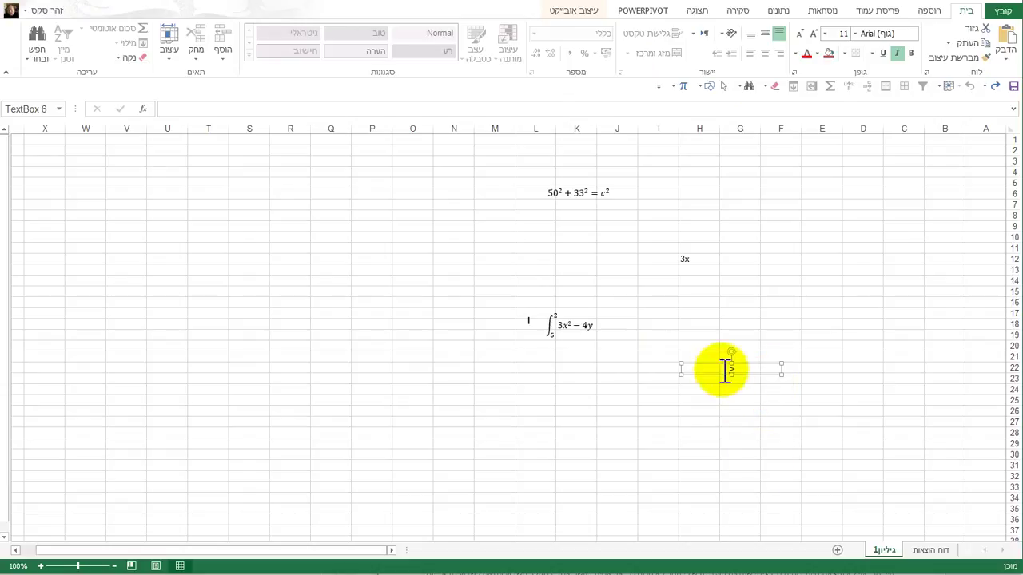
click(725, 369)
click(725, 370)
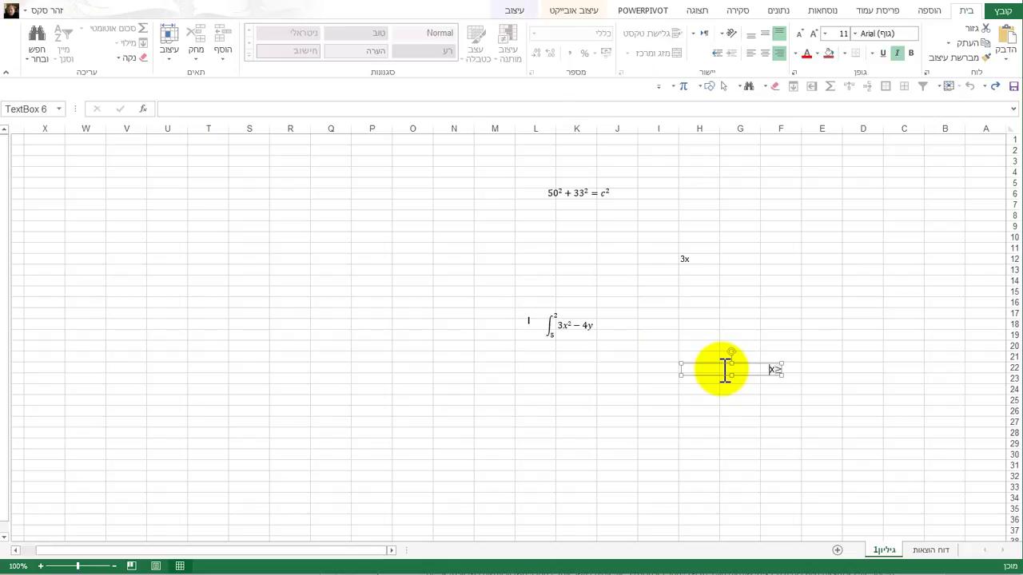
text(5)
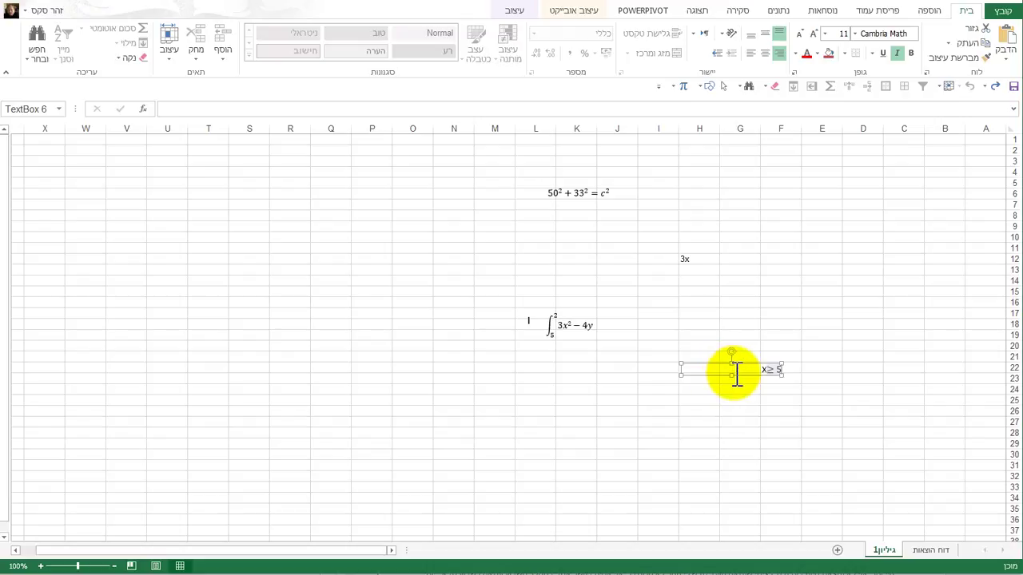
Make the X≥ 5 box taller and enlarge its text to size 20.
drag(732, 375, 733, 390)
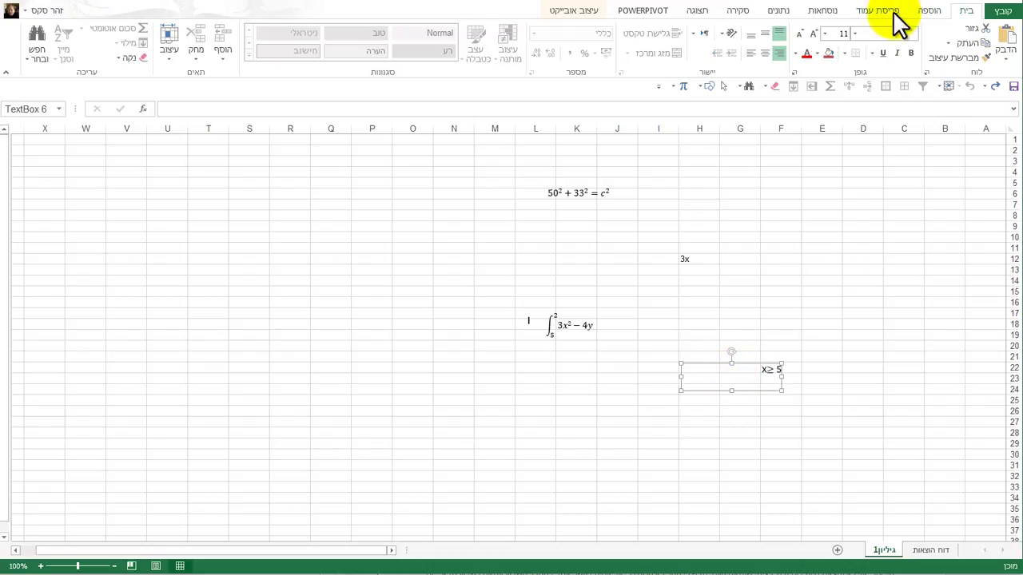
click(814, 34)
click(813, 33)
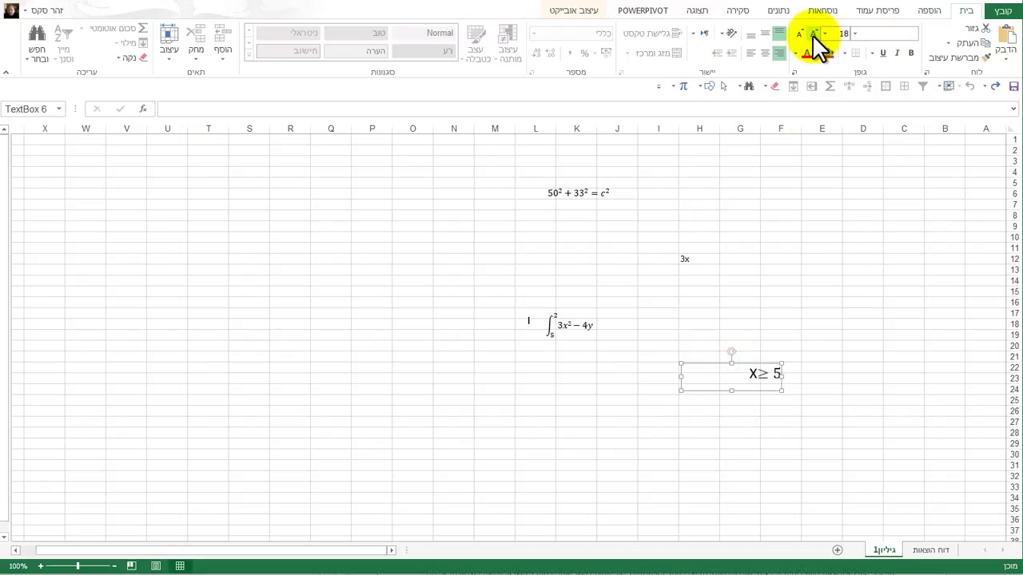
click(863, 282)
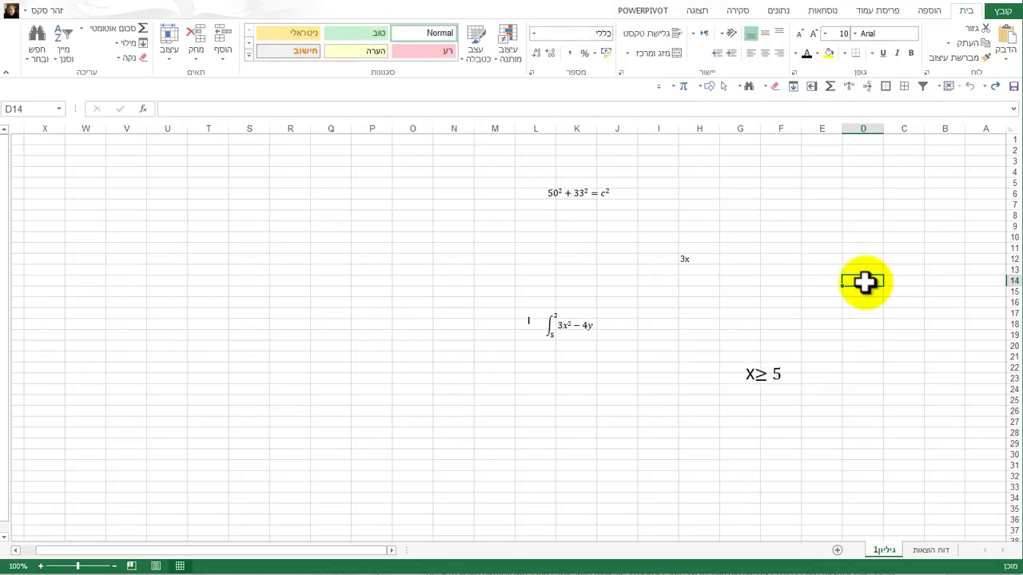
Insert a new blank equation at cell F12 with the full symbol gallery expanded.
click(781, 259)
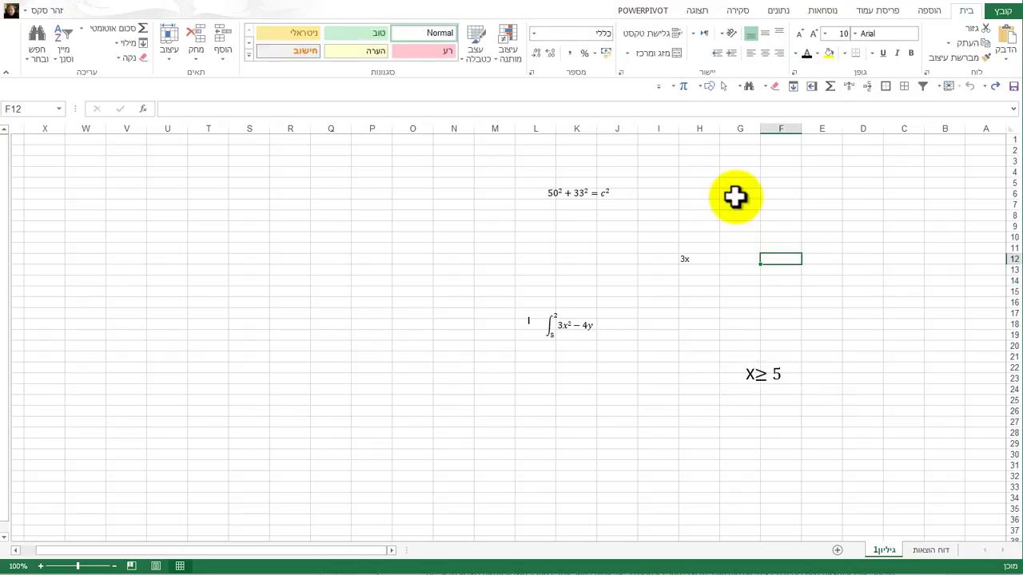
click(681, 85)
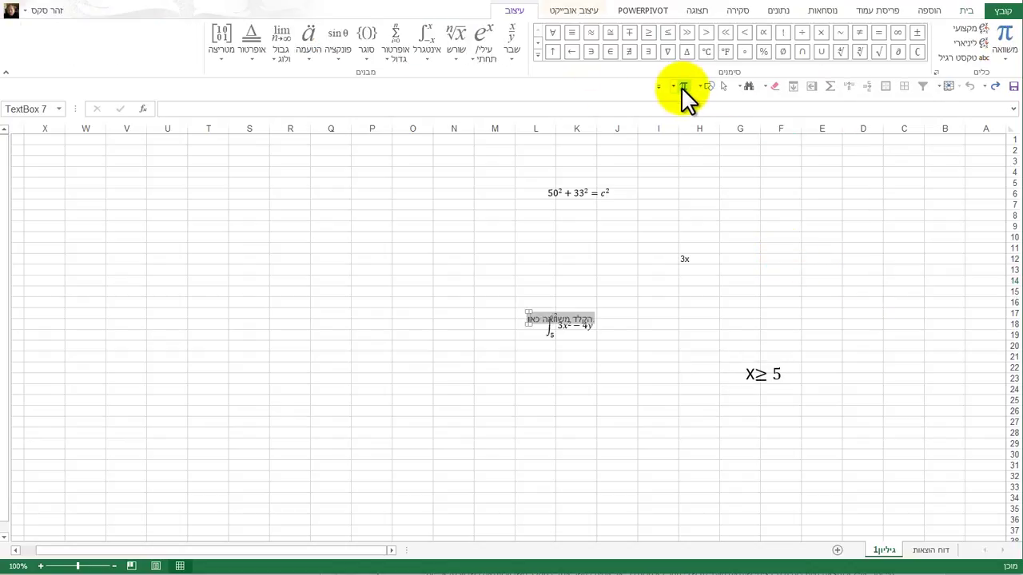
click(538, 57)
Browse the symbol gallery through Greek Letters, Letter-Like Symbols and Operators.
click(556, 32)
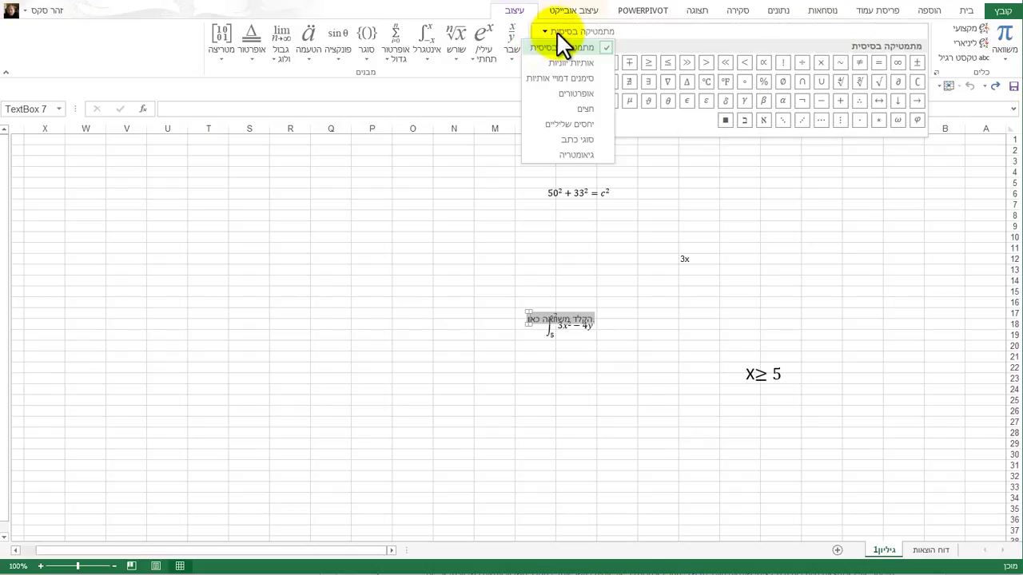
click(559, 62)
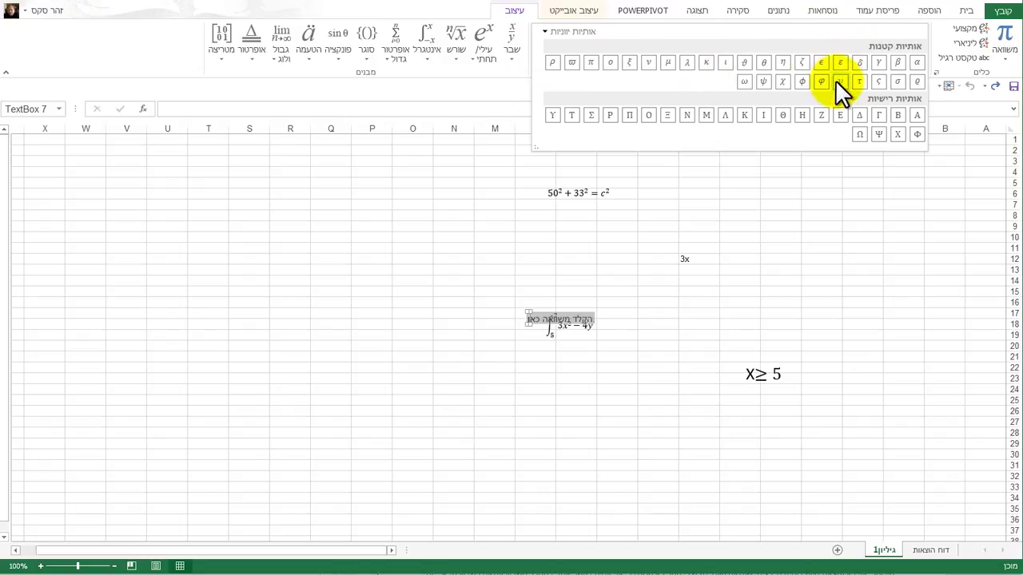
click(559, 32)
click(548, 74)
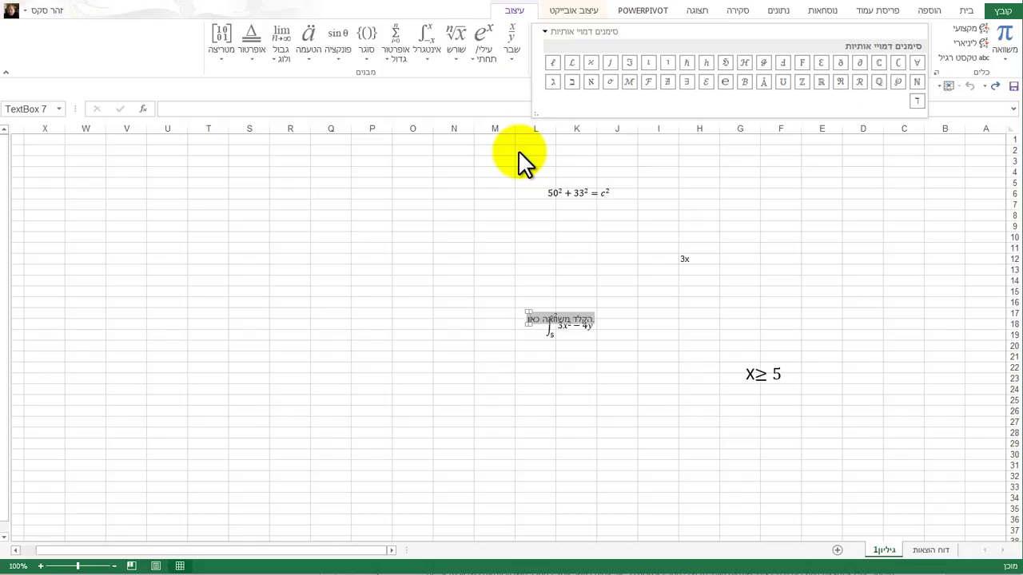
click(550, 32)
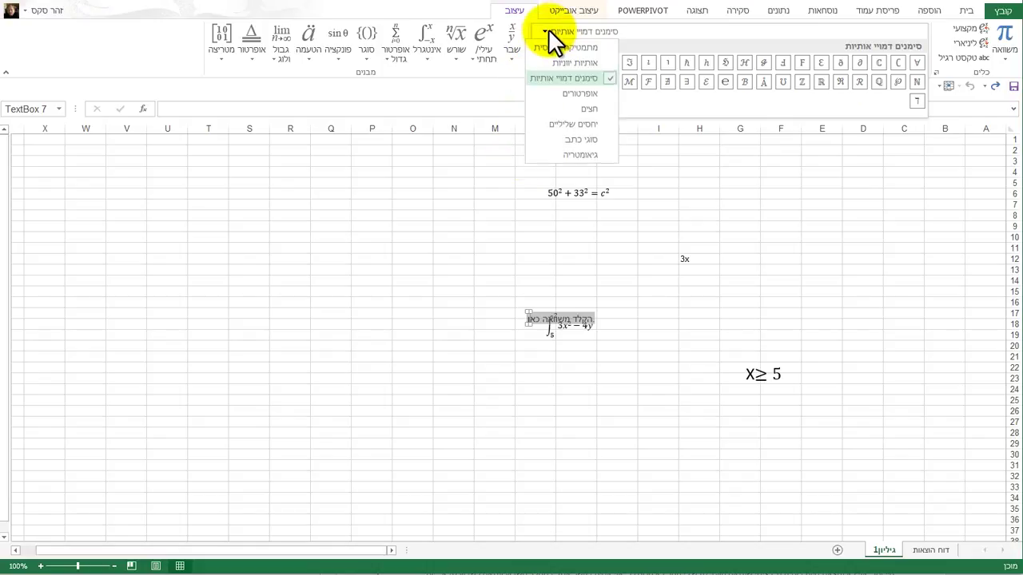
click(556, 95)
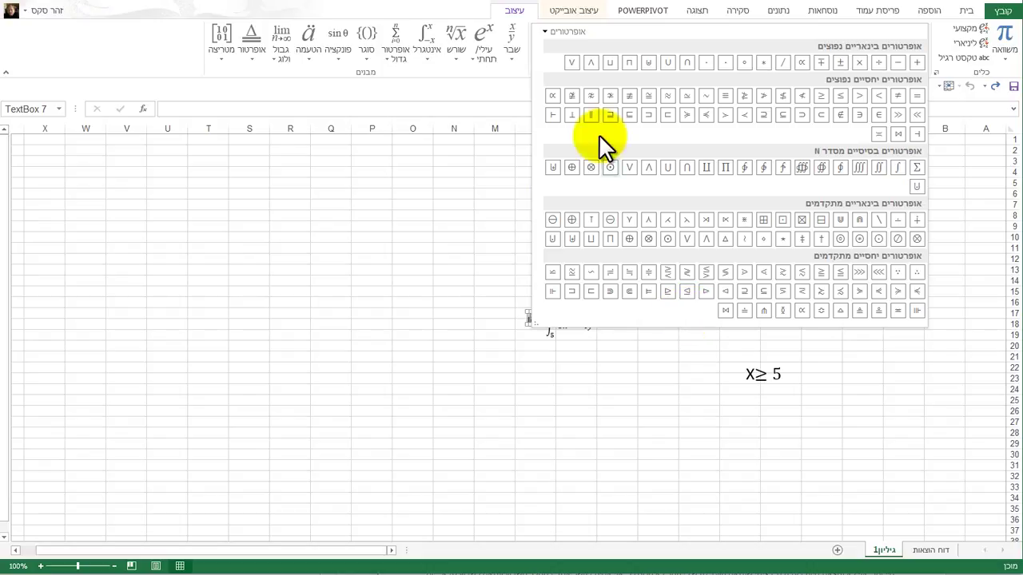
View the Arrows, Negated Relations and Scripts symbol categories in turn.
click(548, 34)
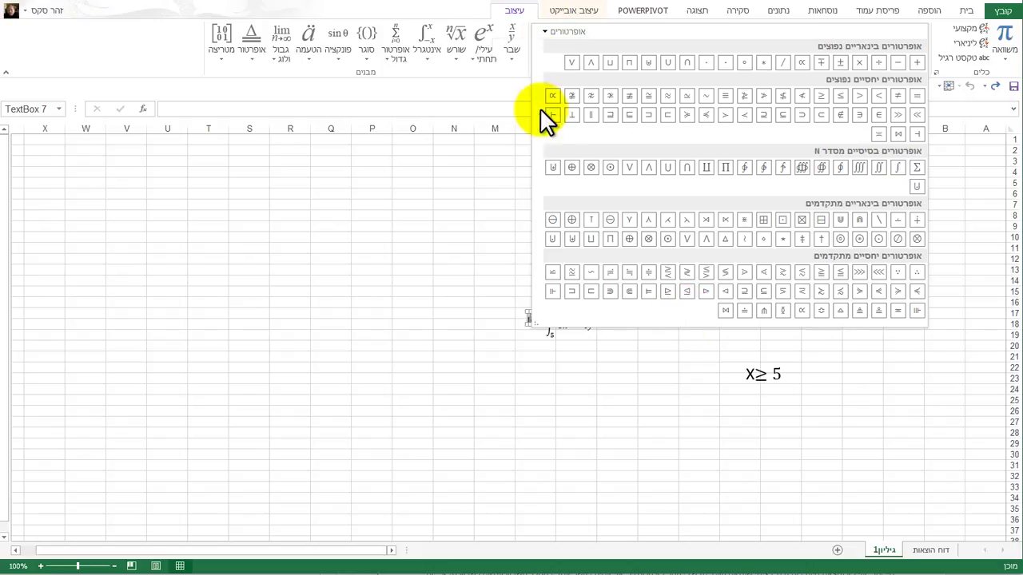
click(539, 108)
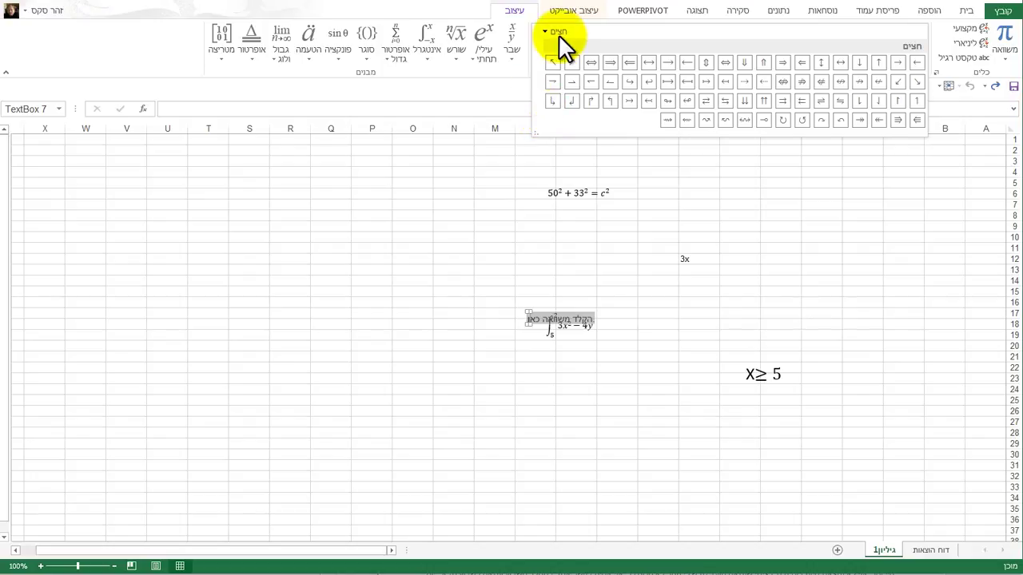
click(559, 31)
click(540, 122)
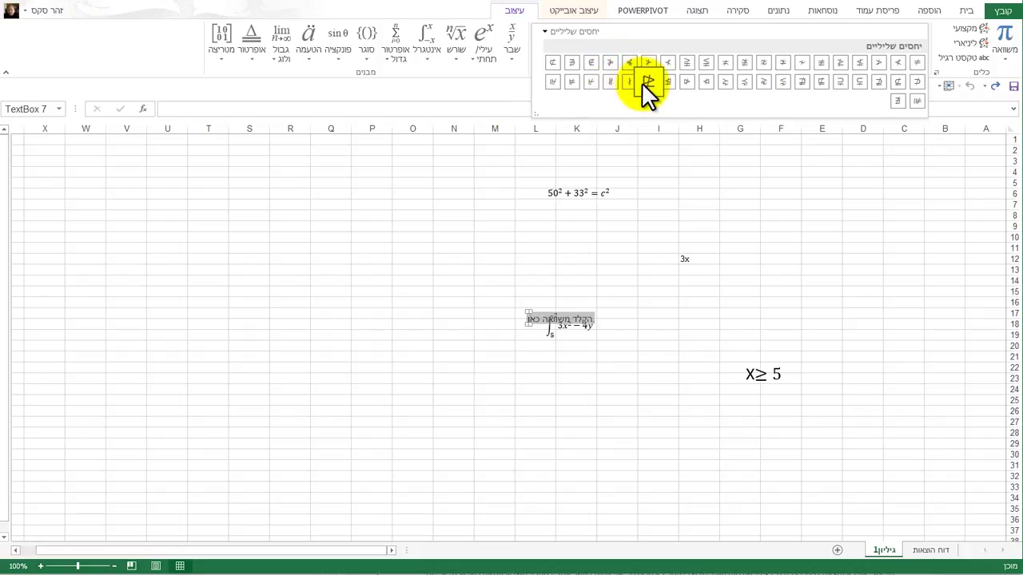
click(564, 31)
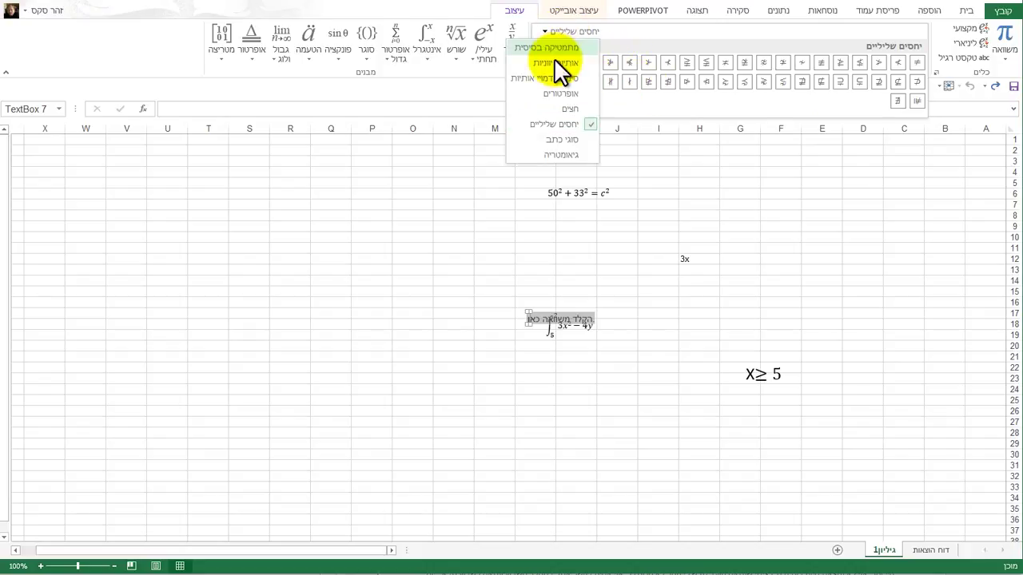
click(557, 139)
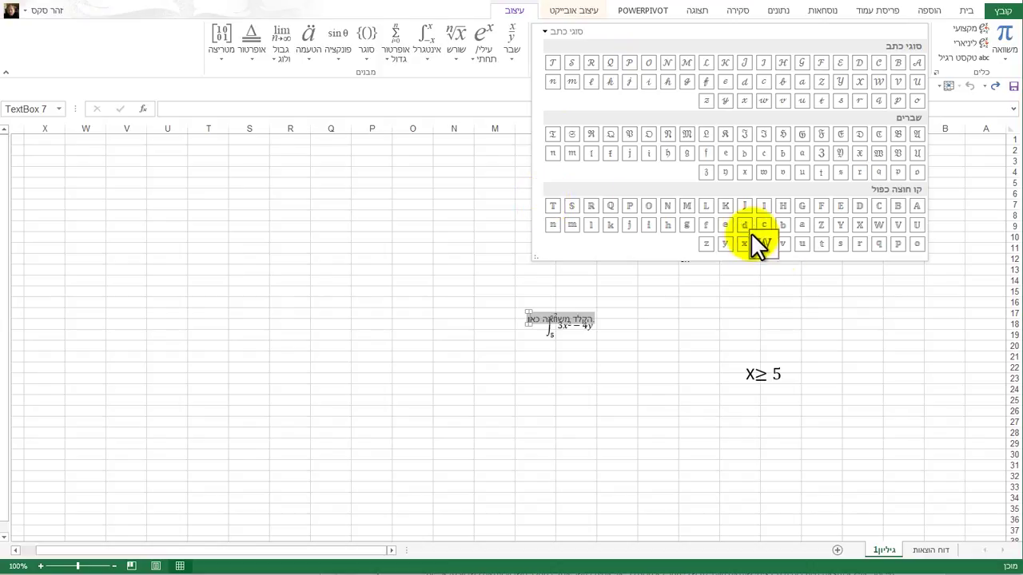
Show the Geometry symbols, then select cell F14 to discard the empty equation.
click(556, 33)
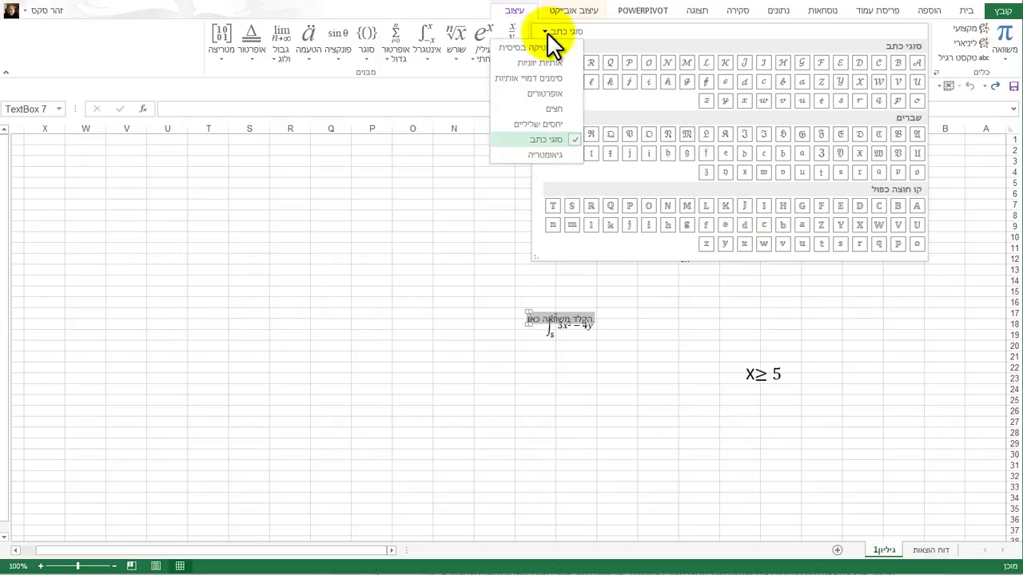
click(540, 153)
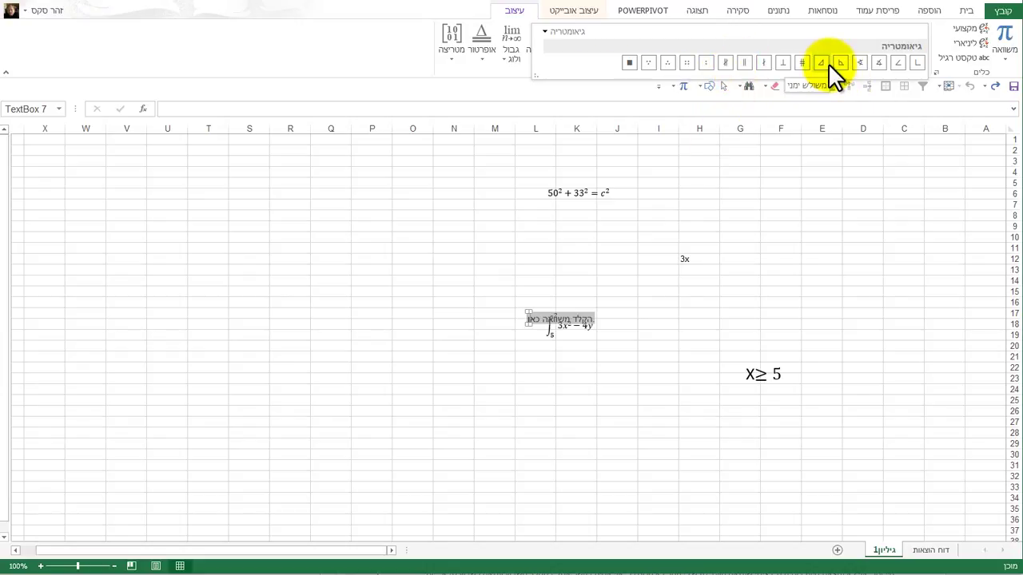
click(793, 280)
click(793, 279)
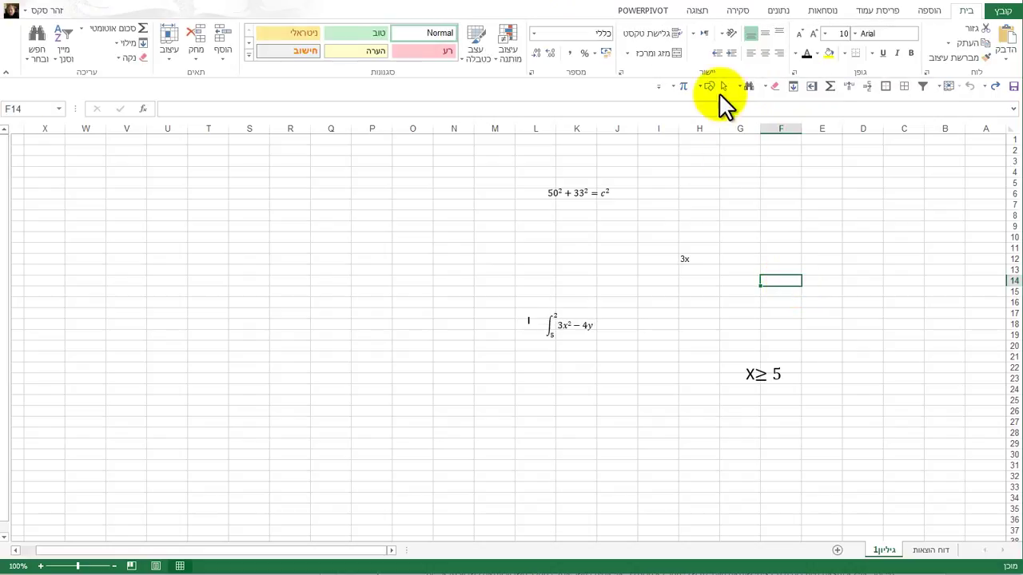
Insert another equation, pick a ribbon symbol, and move the box above the X≥ 5 text.
click(684, 86)
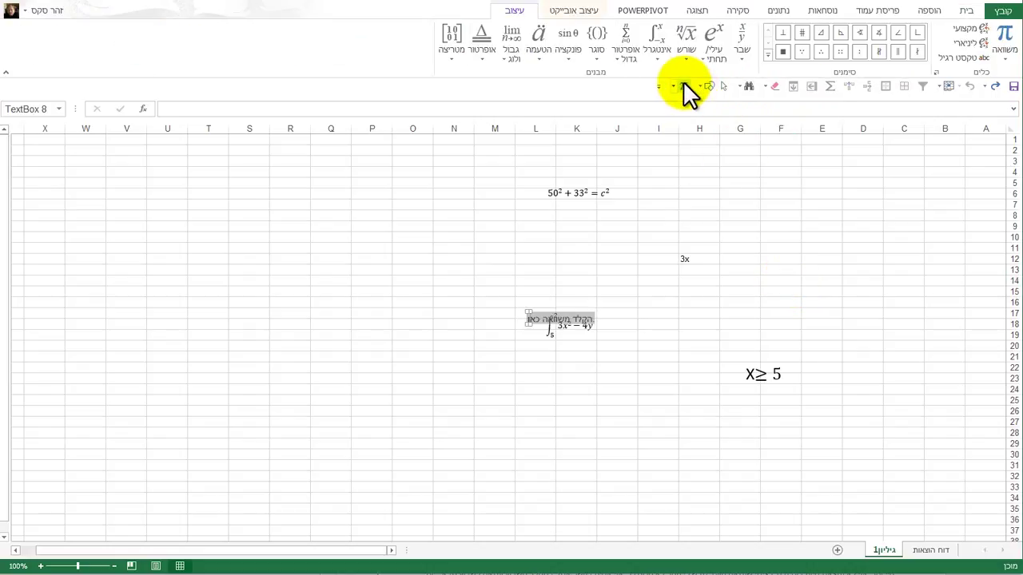
click(532, 323)
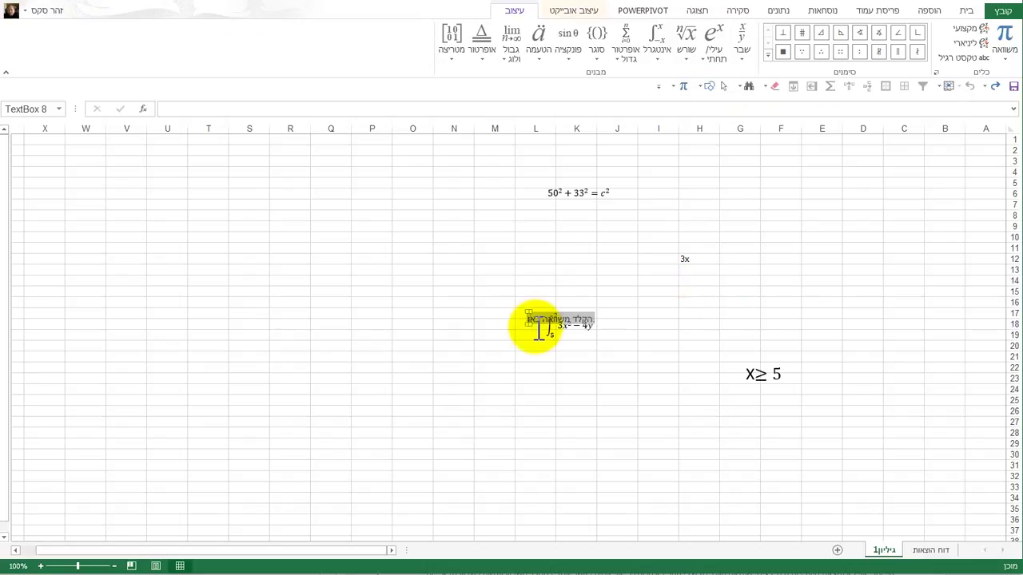
click(806, 56)
click(516, 324)
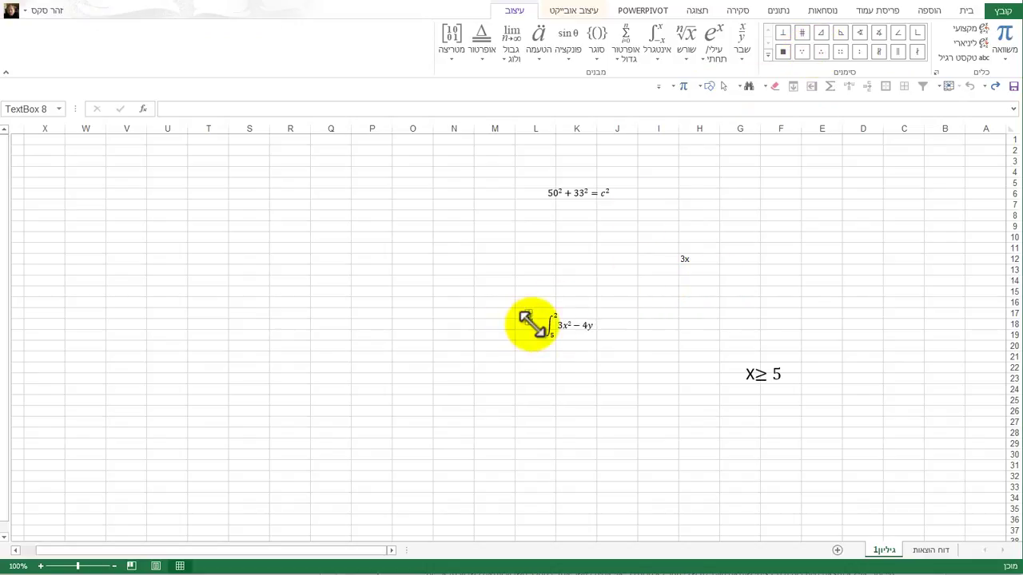
click(582, 355)
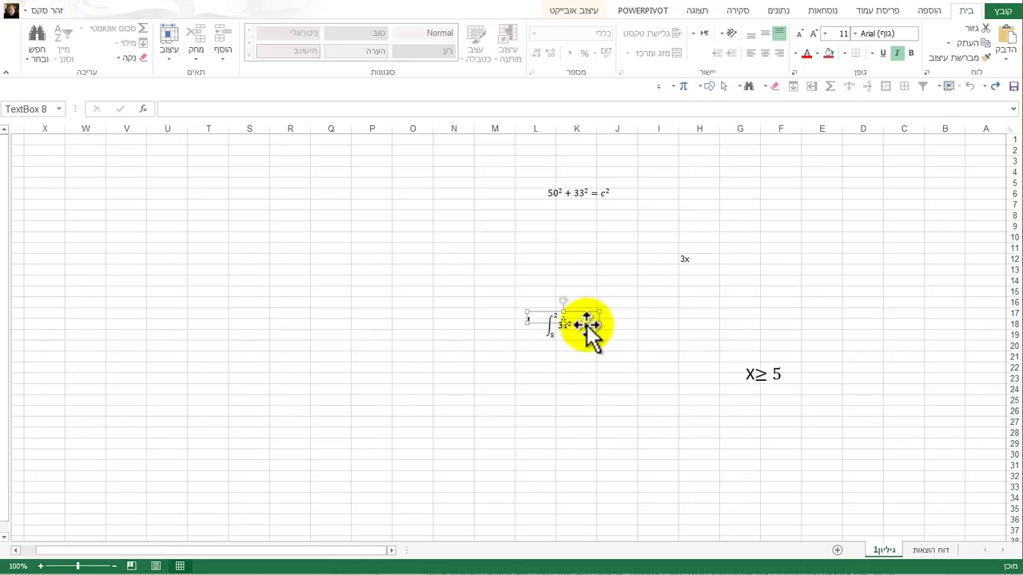
drag(587, 327, 769, 312)
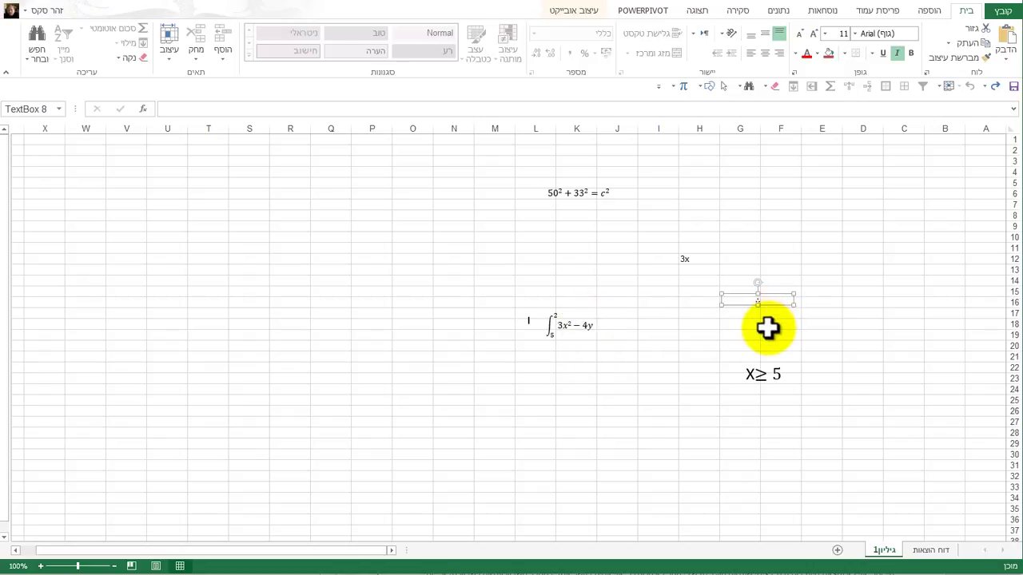